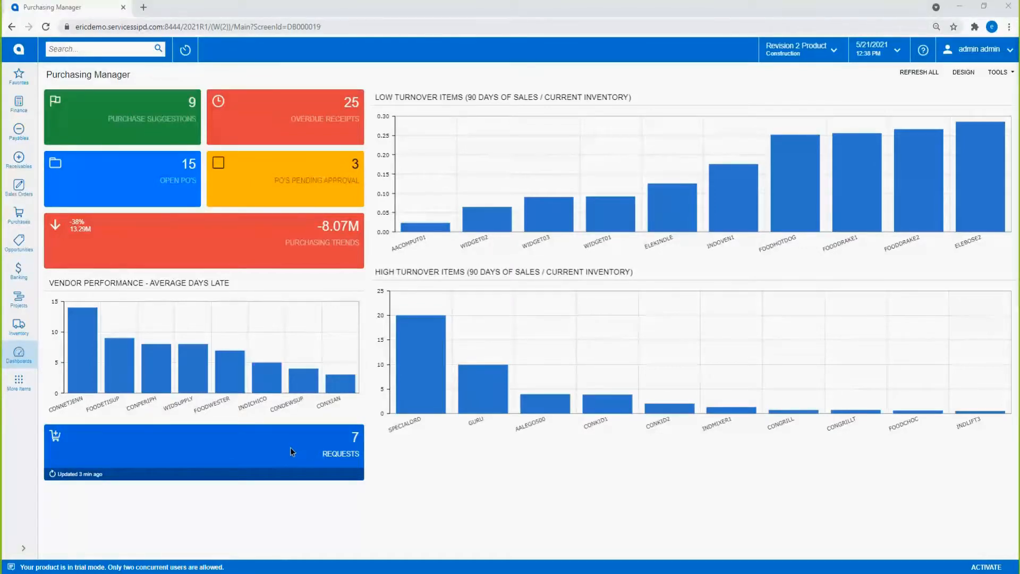
Create a new purchase request and add a detail line for inventory item AACOMPUT01
left_click(290, 447)
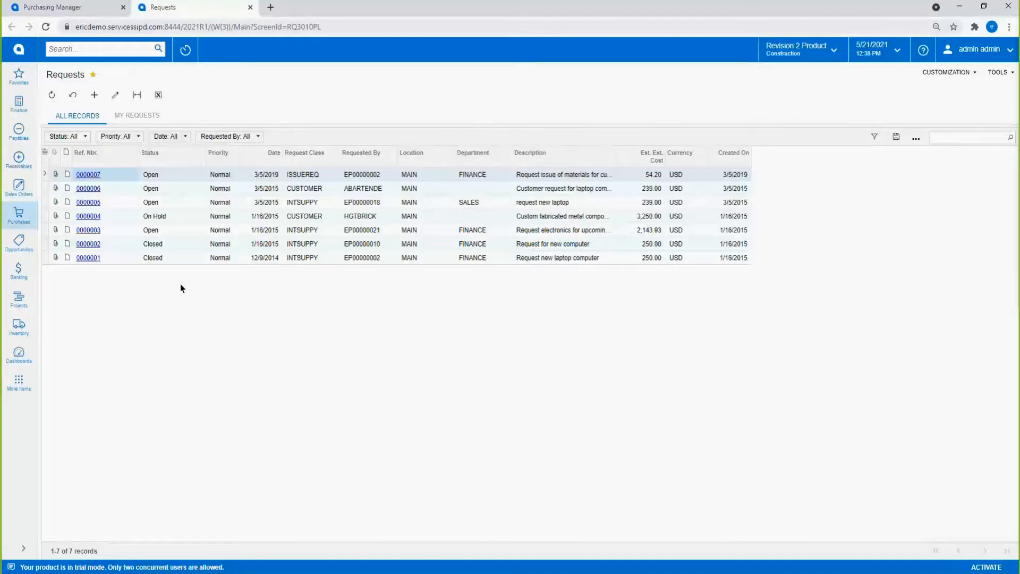
left_click(94, 94)
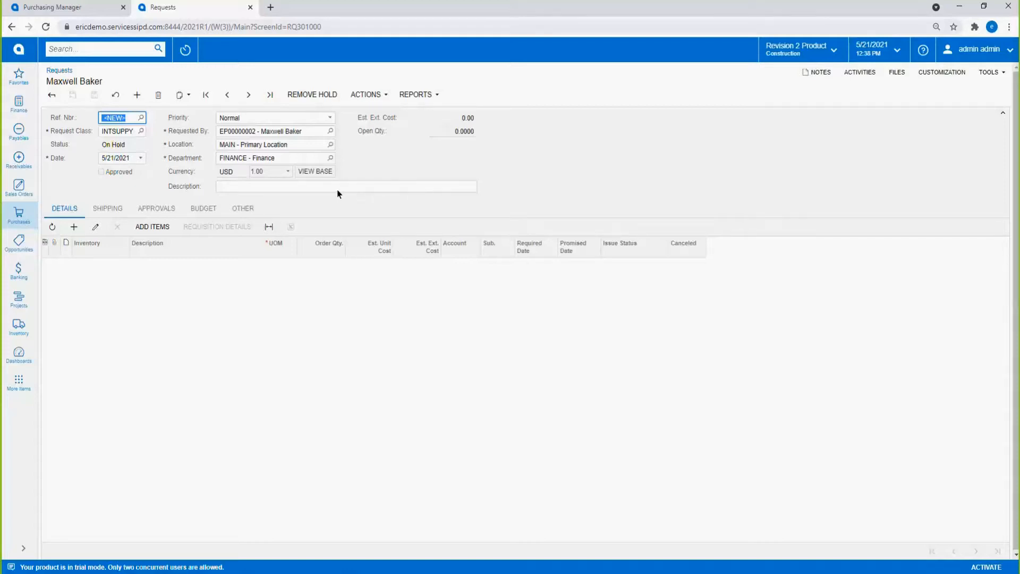
left_click(74, 227)
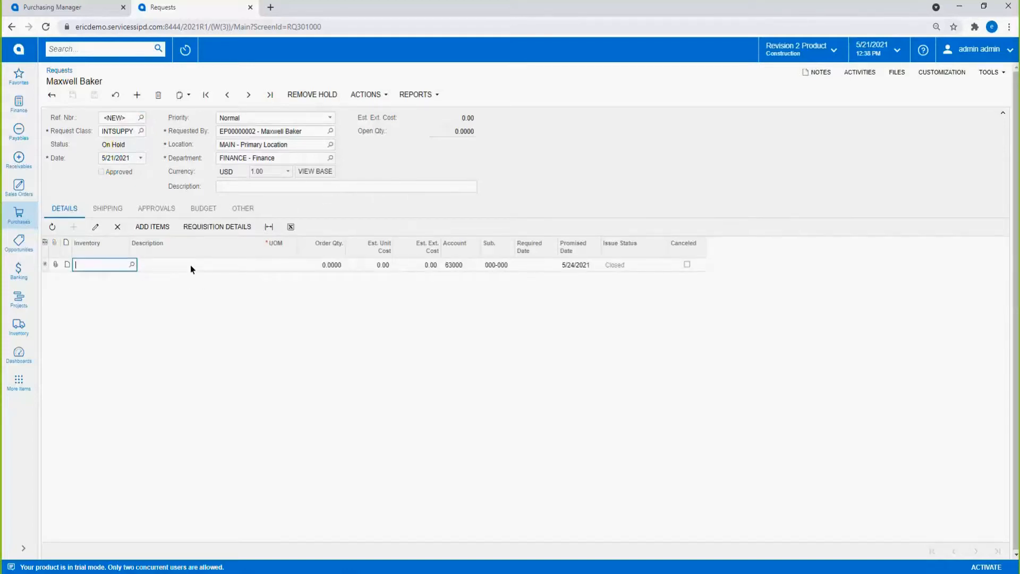
left_click(133, 265)
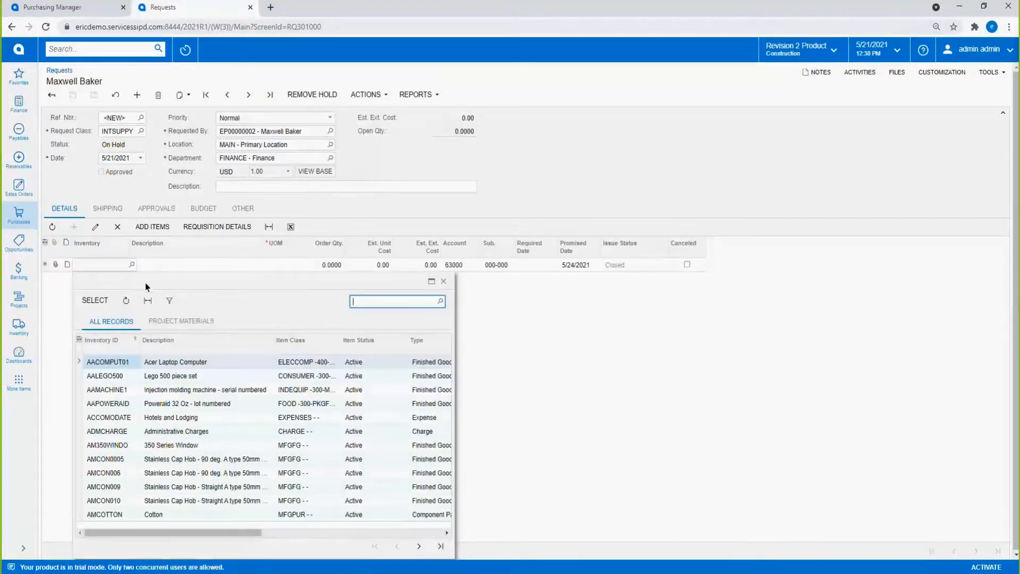
double_click(127, 361)
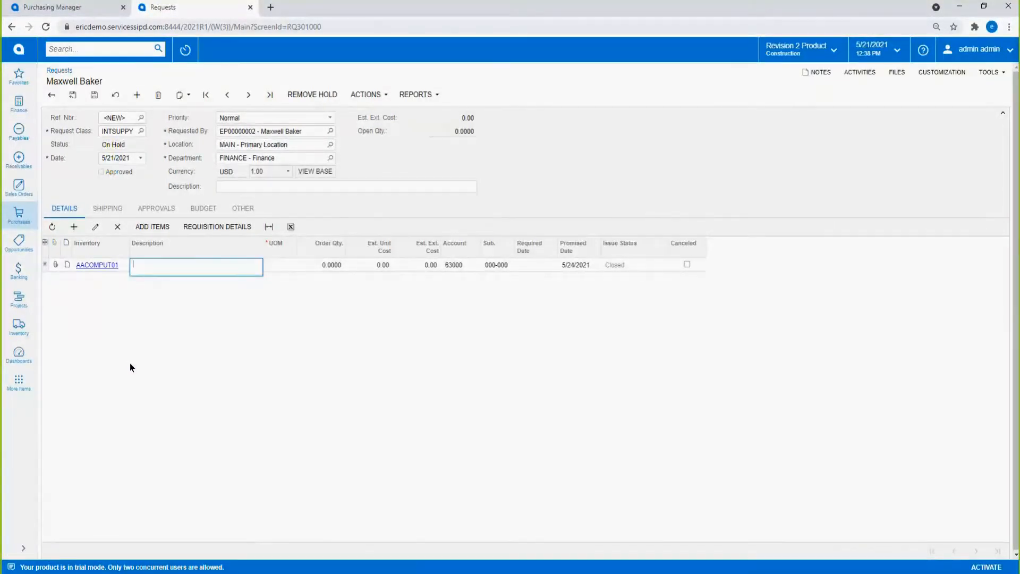
Set the laptop line's order quantity to 1 and save the request
left_click(319, 263)
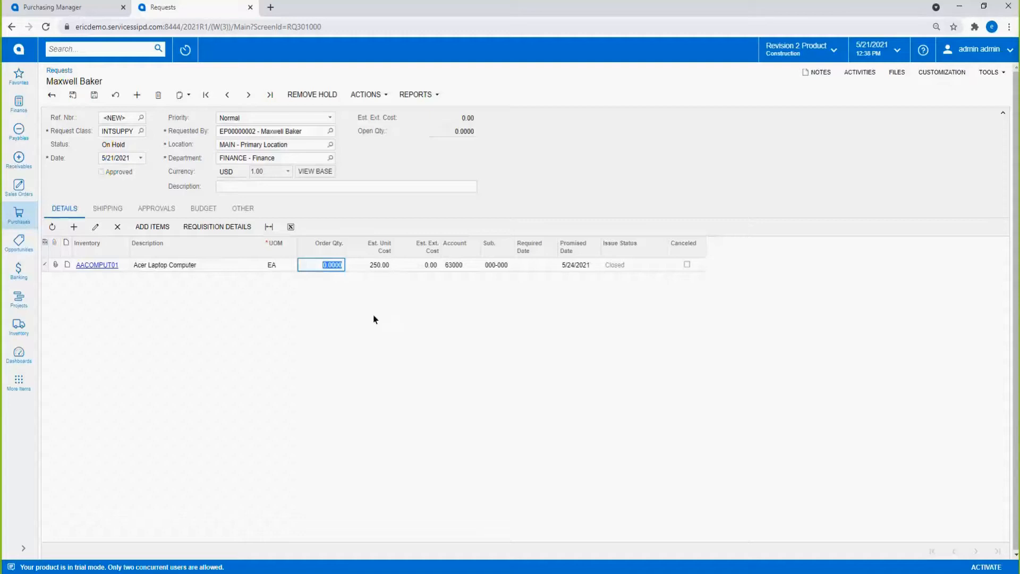
type("1")
key("Tab")
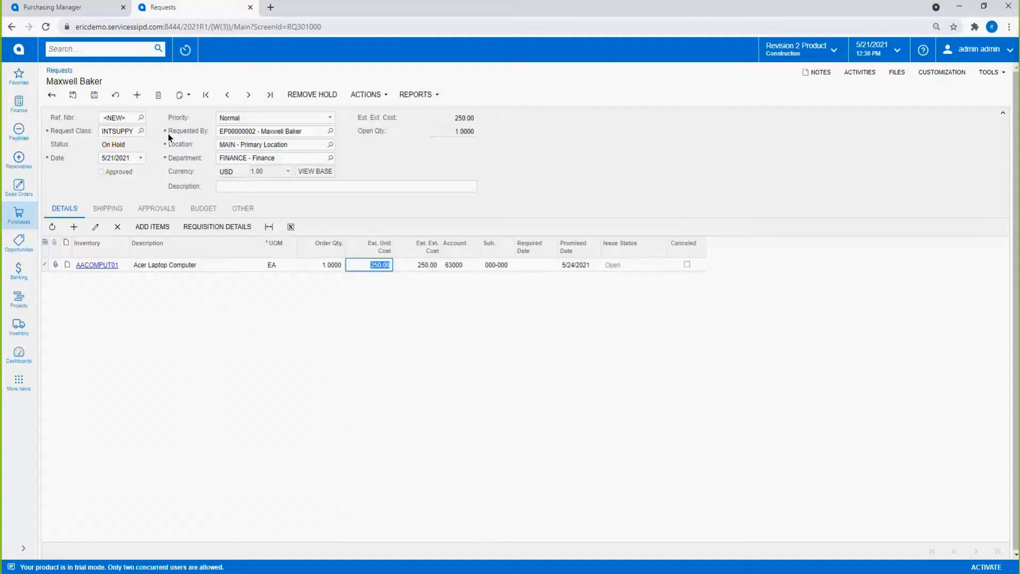
left_click(102, 95)
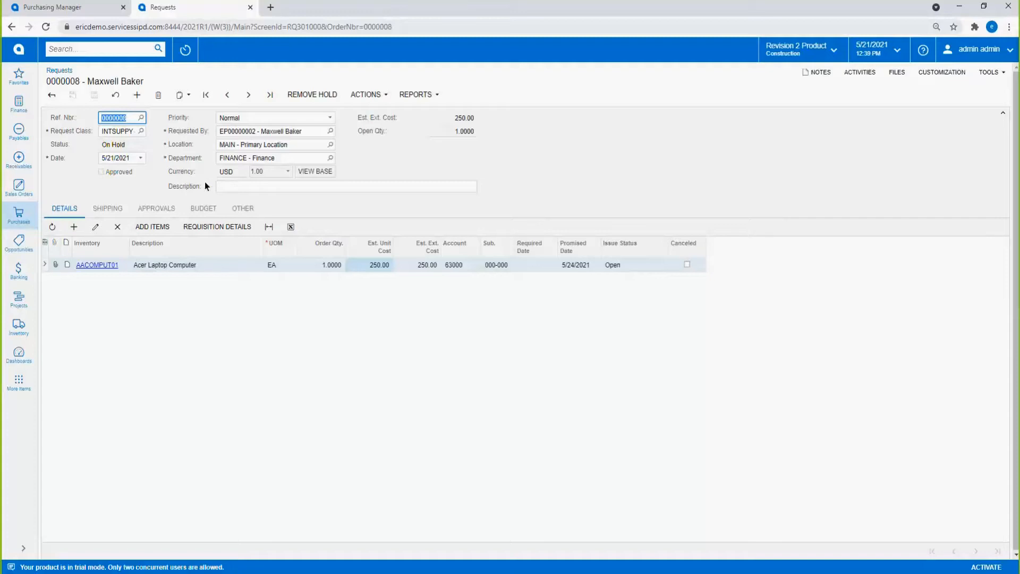
View the file attachment options of the saved purchase request and close them
left_click(244, 187)
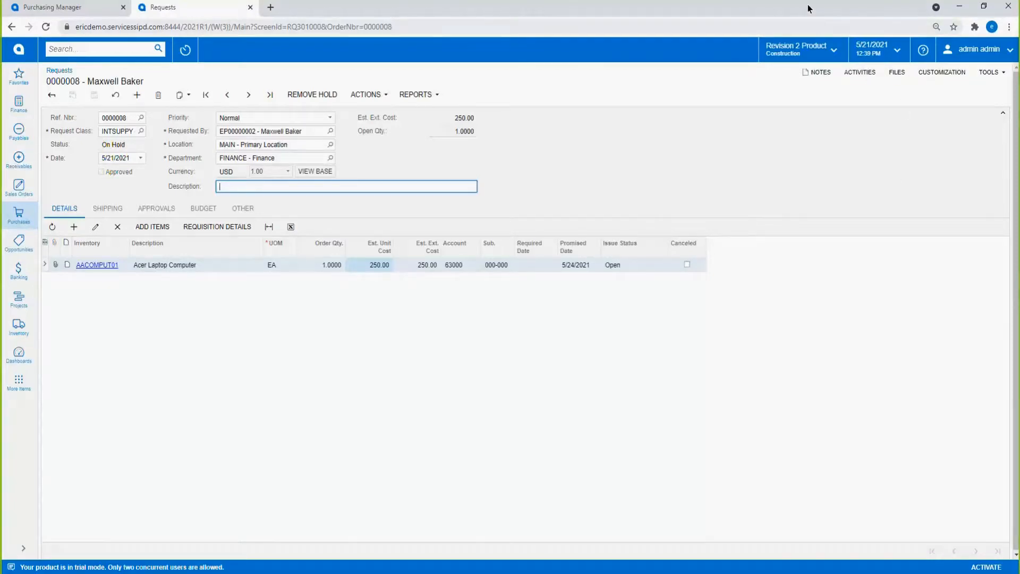
left_click_drag(808, 8, 456, 102)
left_click(531, 95)
left_click(898, 75)
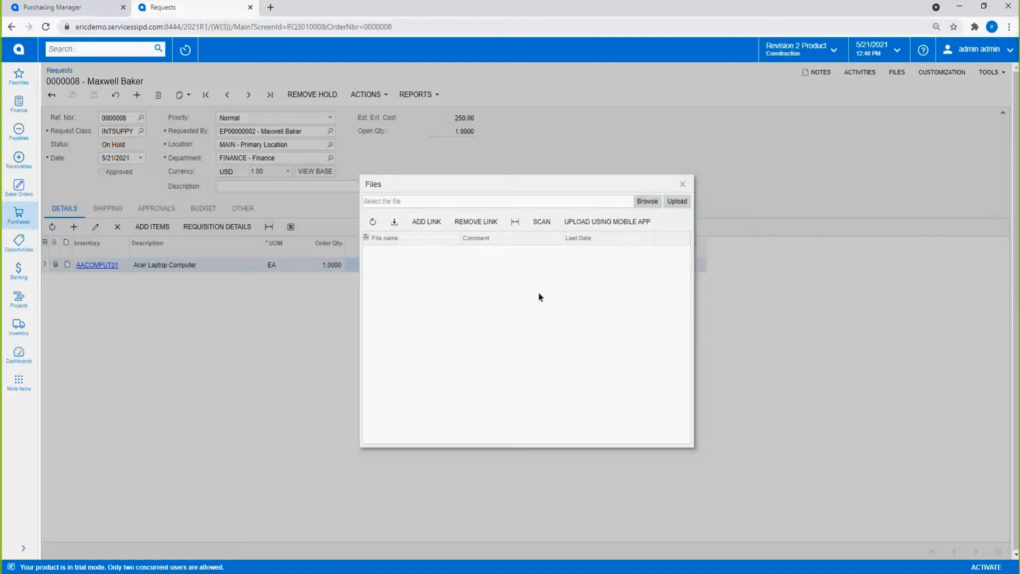
left_click(683, 184)
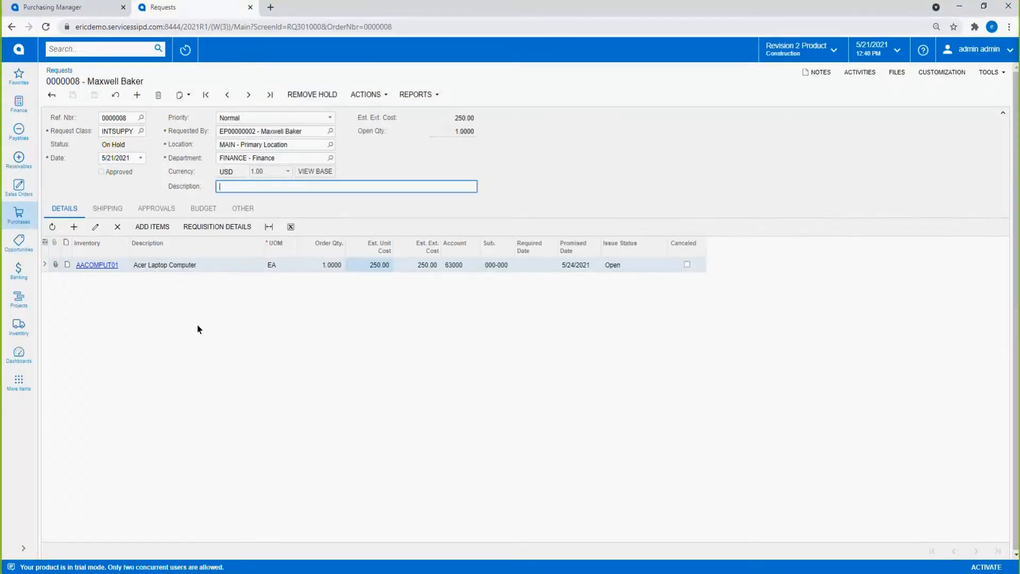
Remove the hold from the purchase request and open the Create Requisitions process
left_click(319, 94)
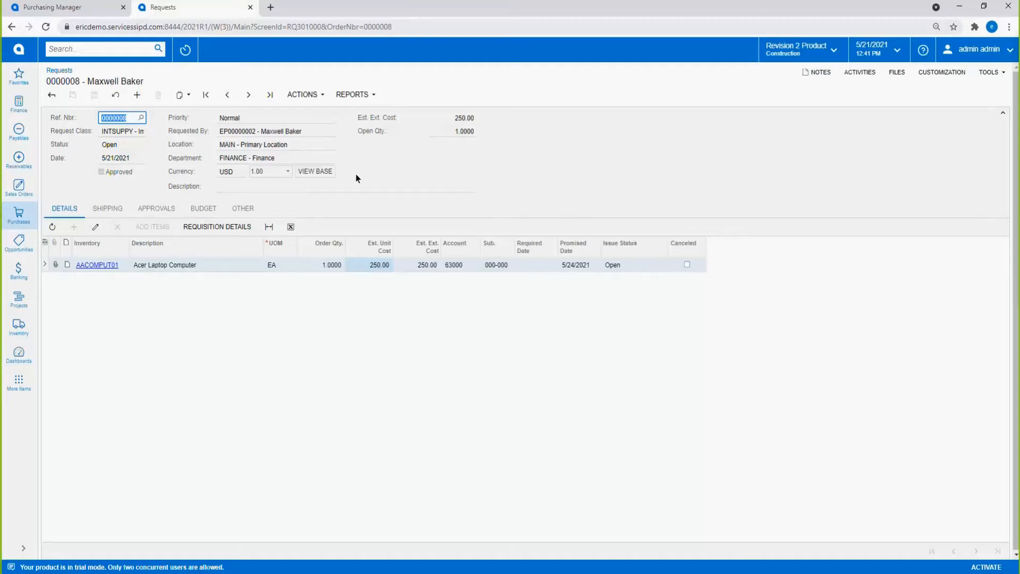
left_click(20, 215)
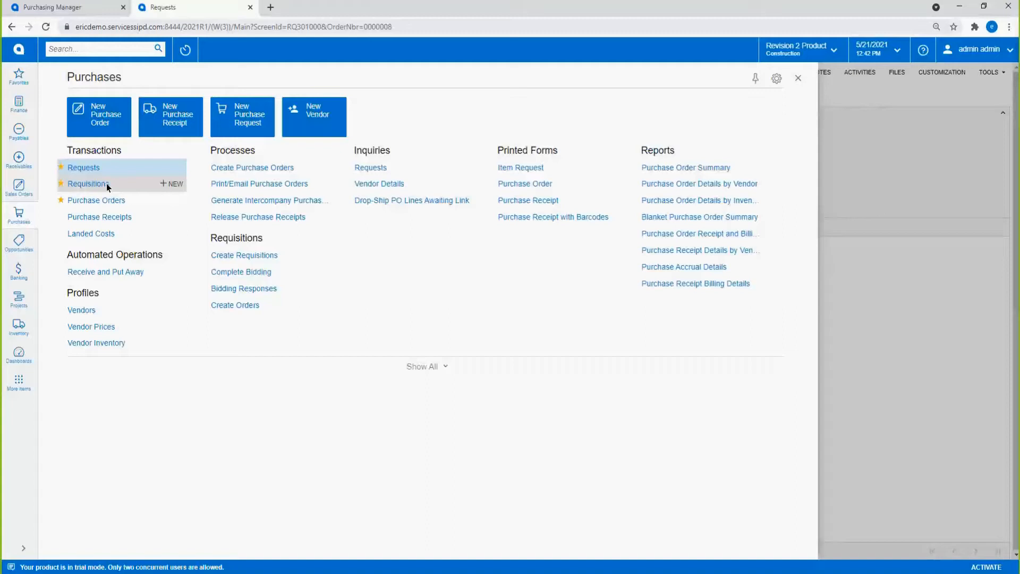
left_click(280, 256)
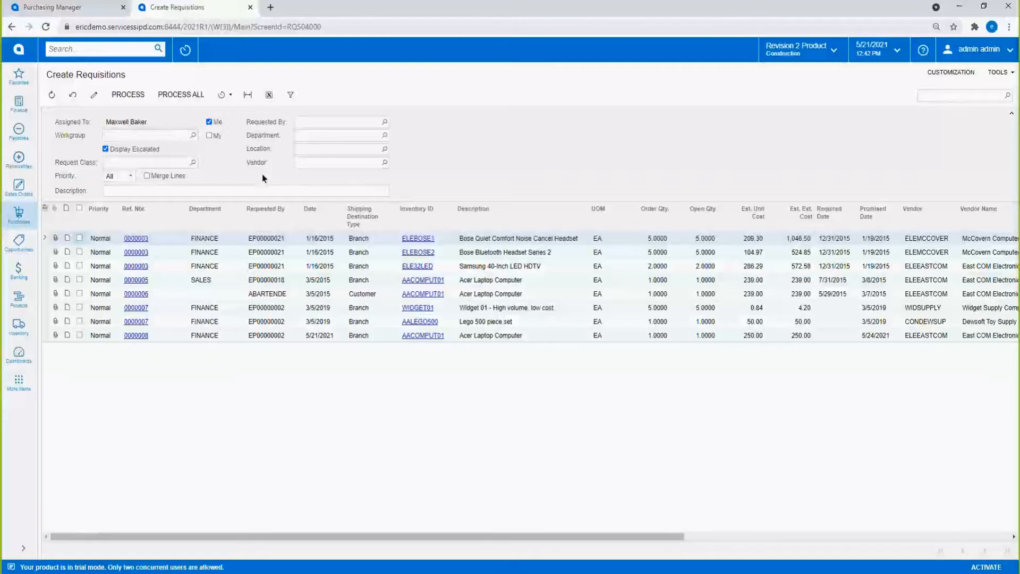
Draft a weekly automation schedule for Create Requisitions that includes Thursday, and close it without saving
left_click(232, 96)
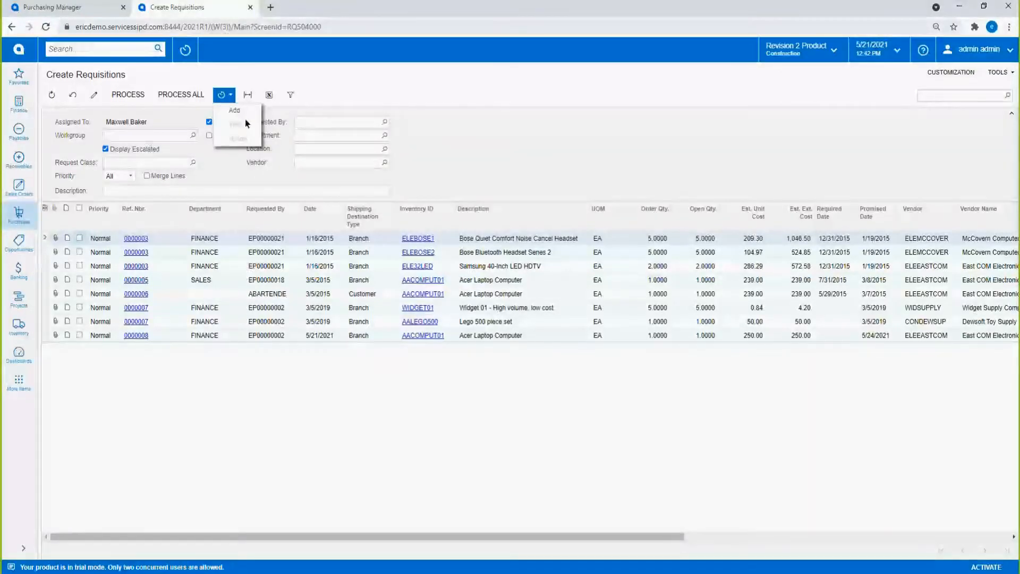
left_click(239, 110)
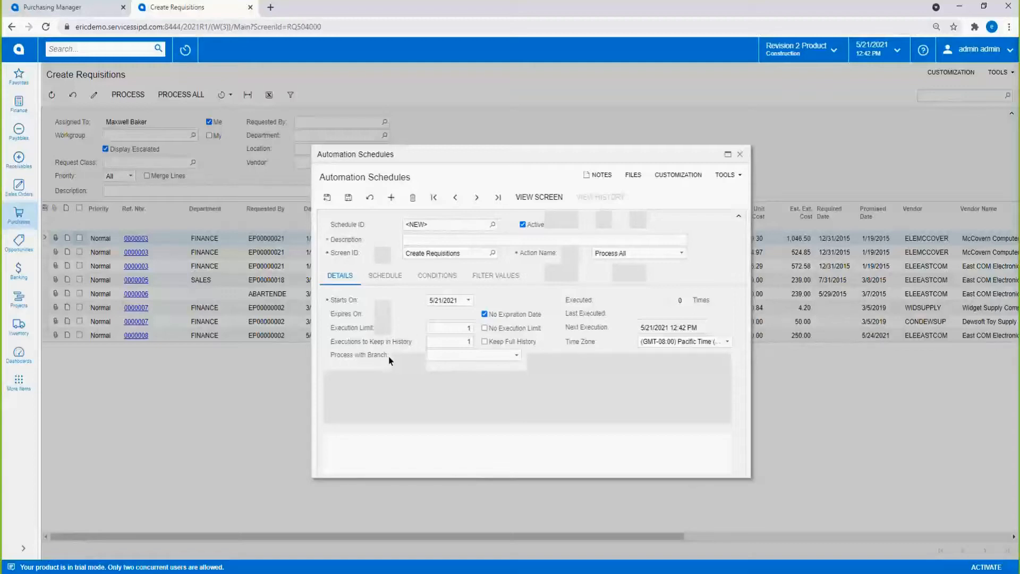
left_click(386, 275)
left_click(360, 340)
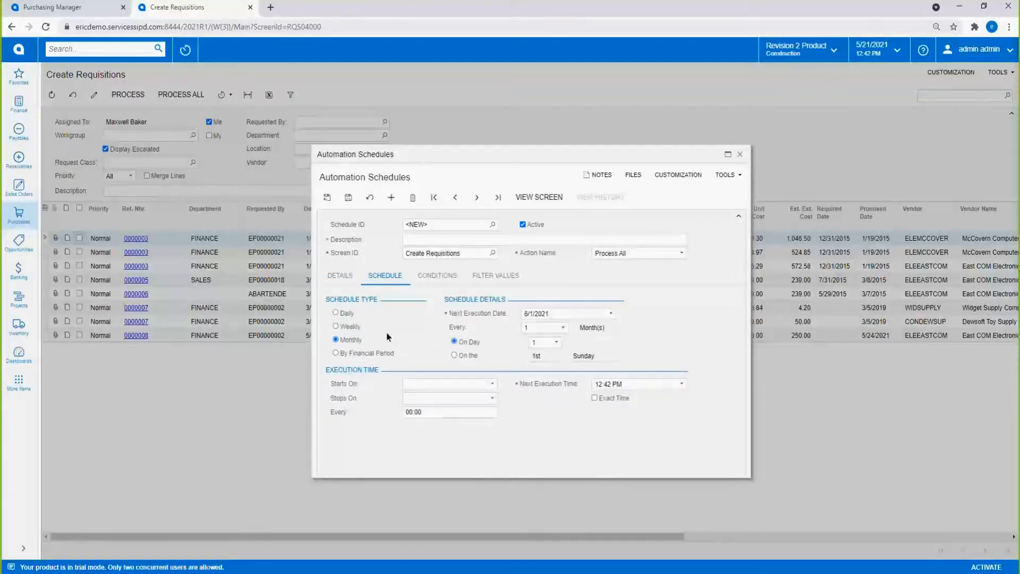
left_click(351, 326)
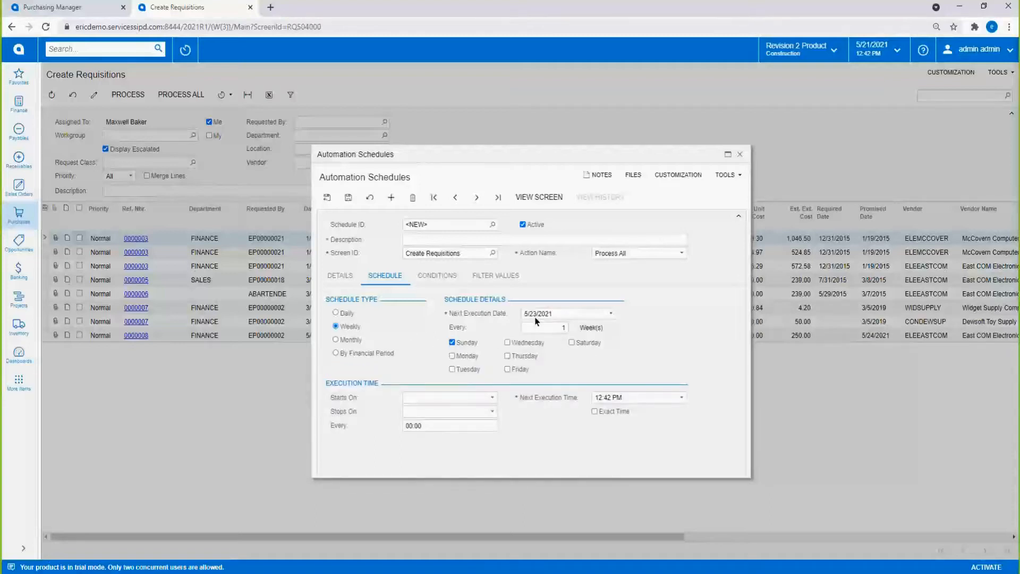
left_click(558, 328)
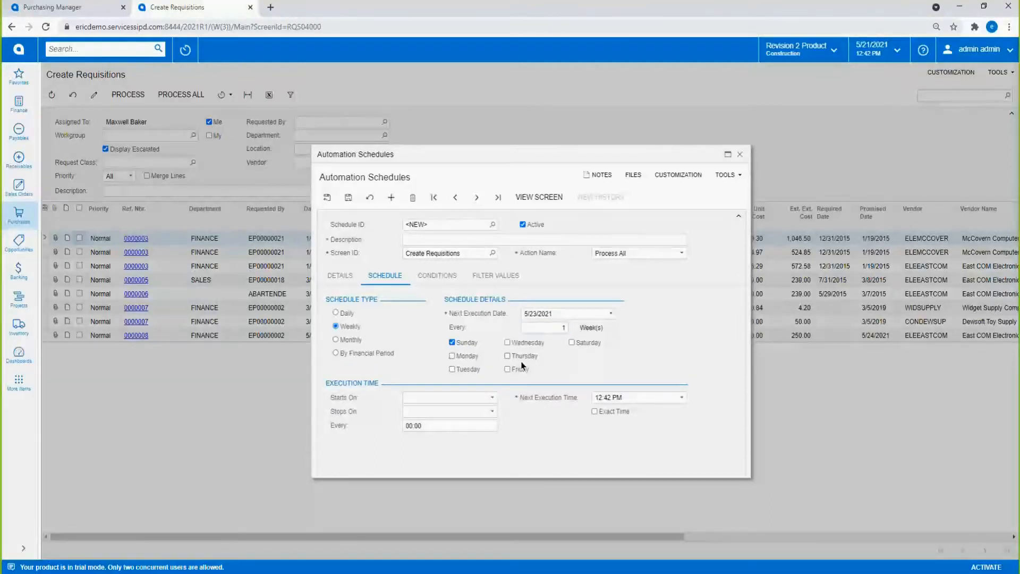
left_click(524, 356)
left_click(563, 329)
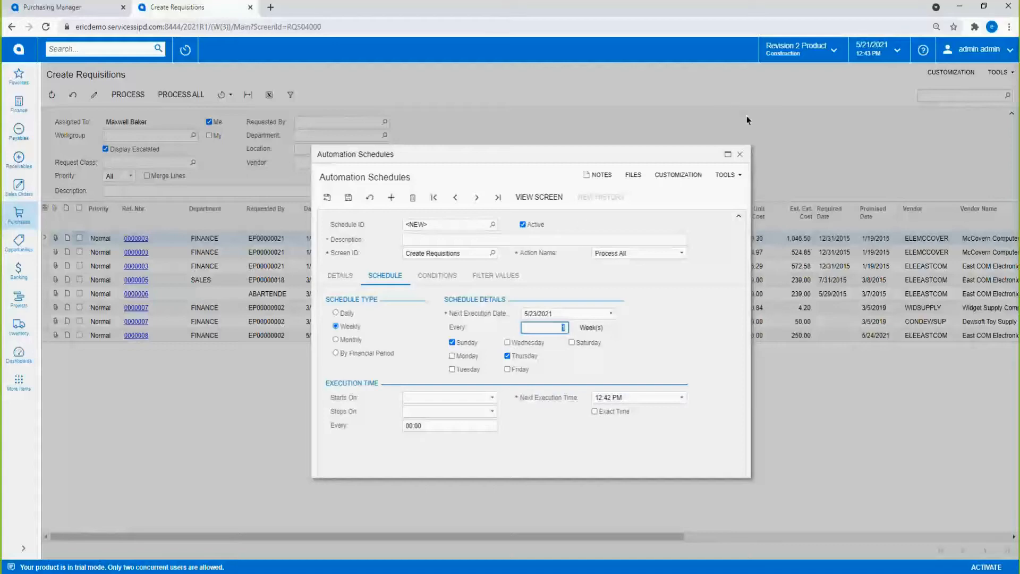
left_click(739, 154)
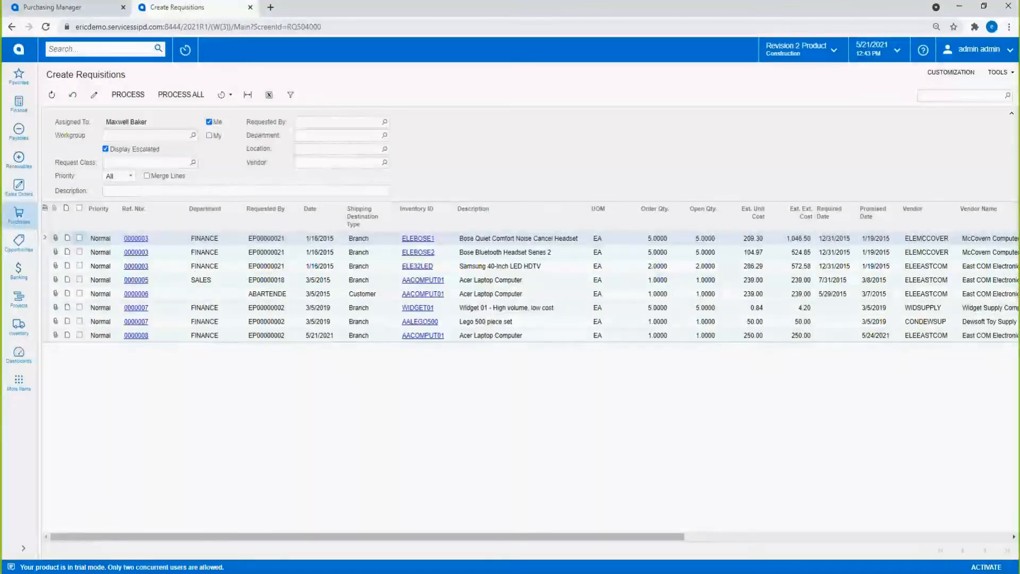
Create a new requisition and add the newly requested Acer Laptop Computer line of class INTSUPPY from the requested items
left_click(23, 214)
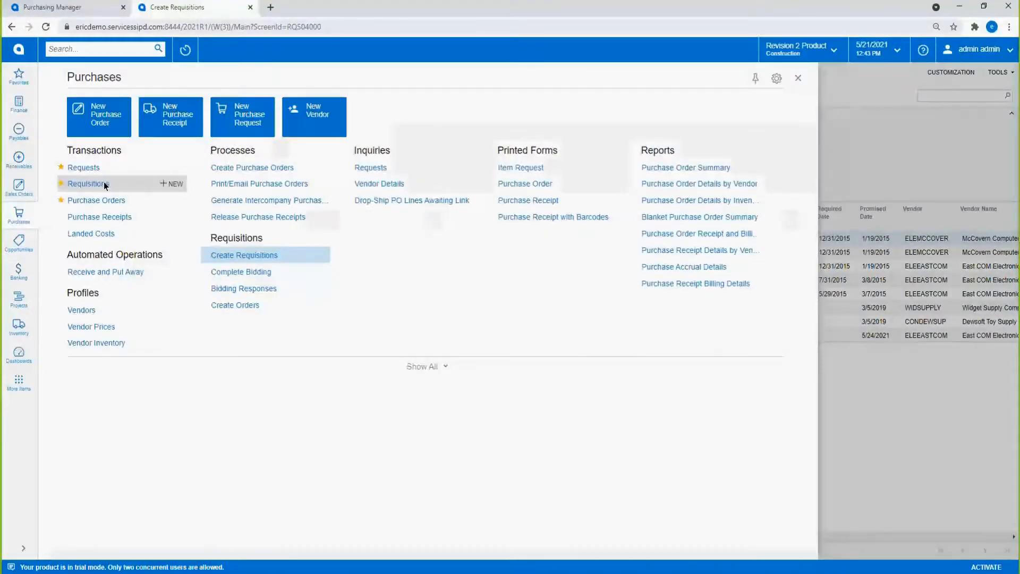
left_click(175, 185)
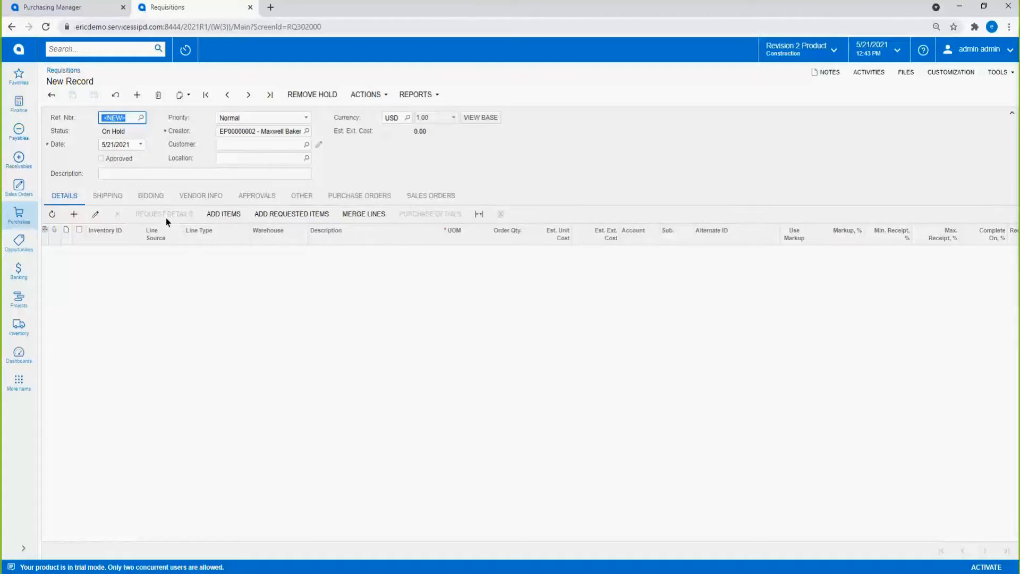
left_click(291, 214)
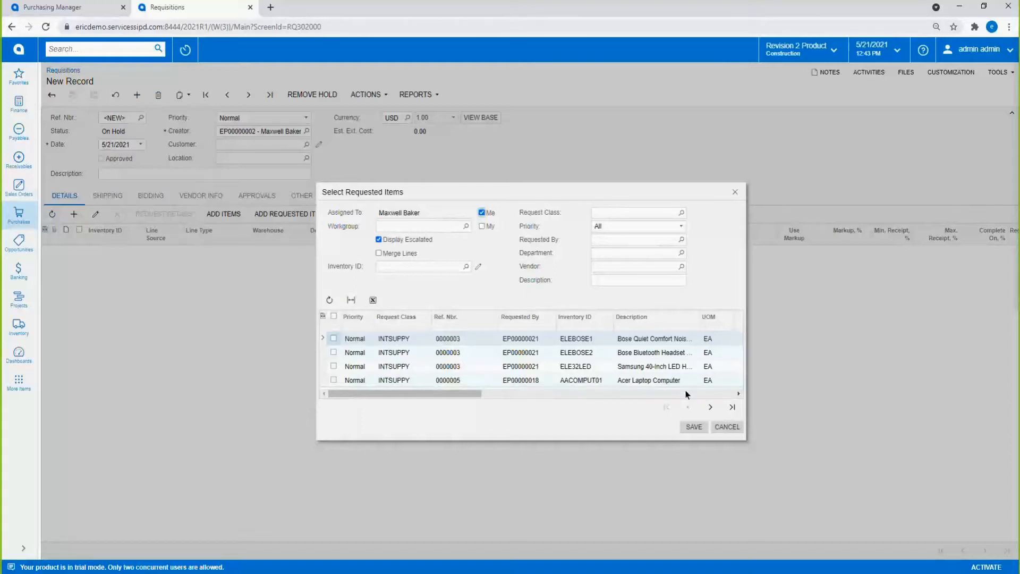
left_click(710, 407)
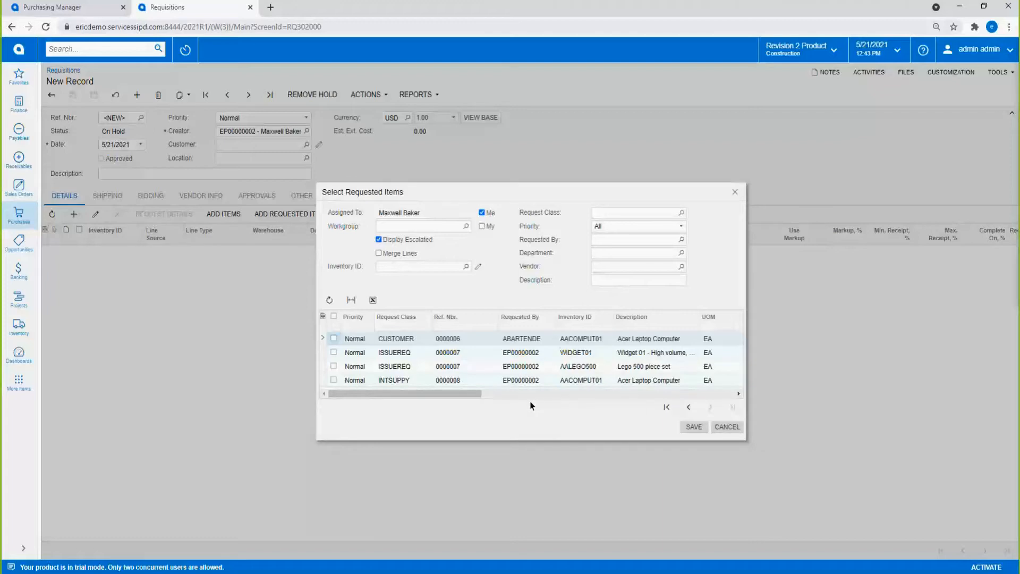
left_click(334, 379)
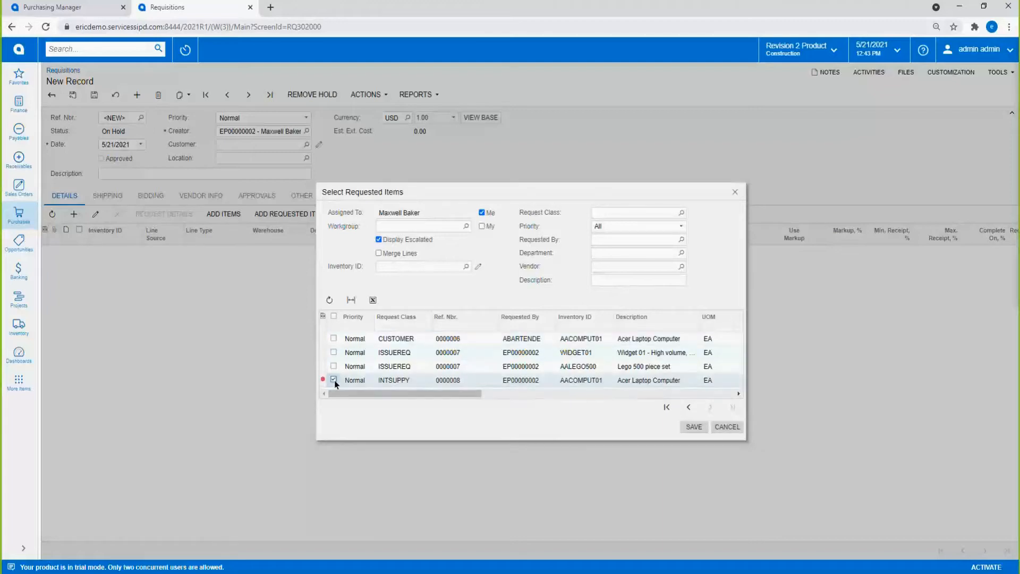
left_click(694, 428)
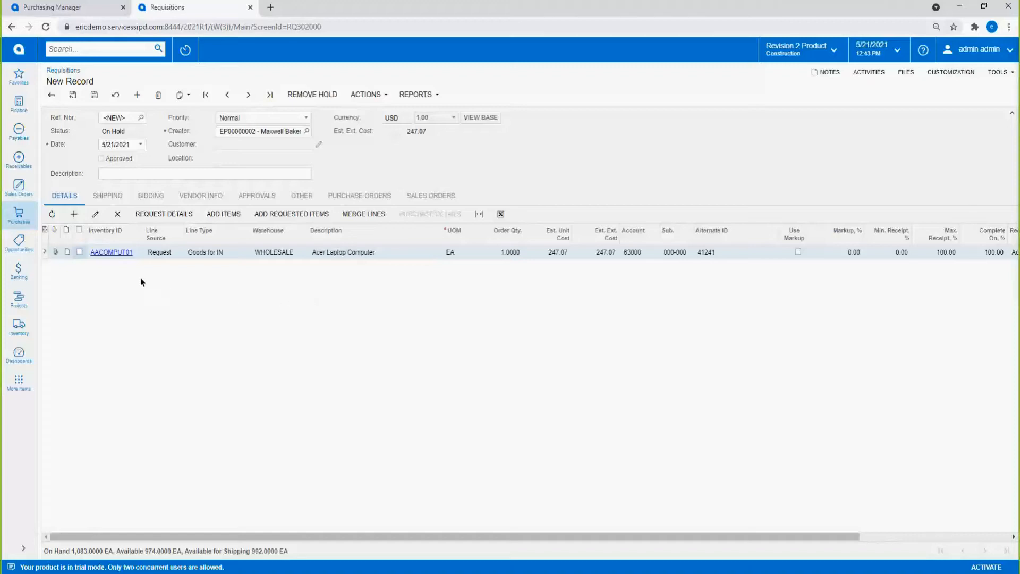
Examine the request details behind the requisition's laptop line and close them
left_click(180, 212)
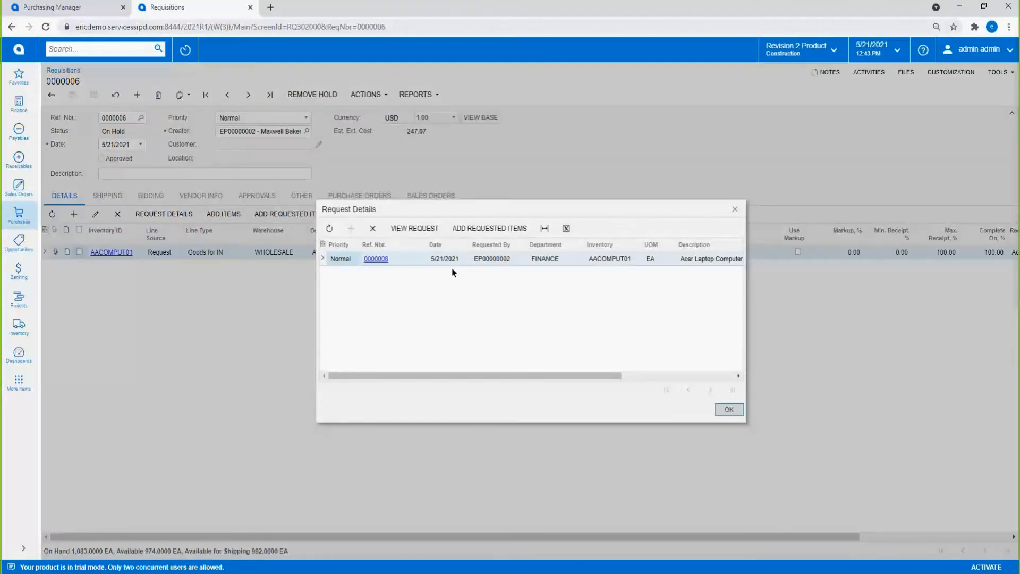
left_click_drag(510, 376, 485, 376)
left_click(736, 210)
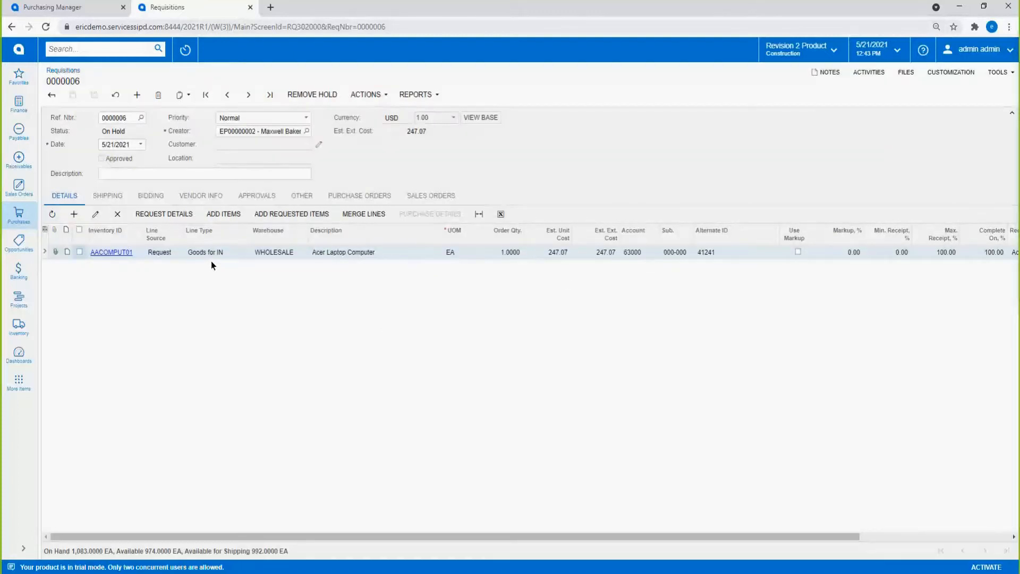
Add AASERVICES as a bidding vendor on the requisition
left_click(160, 196)
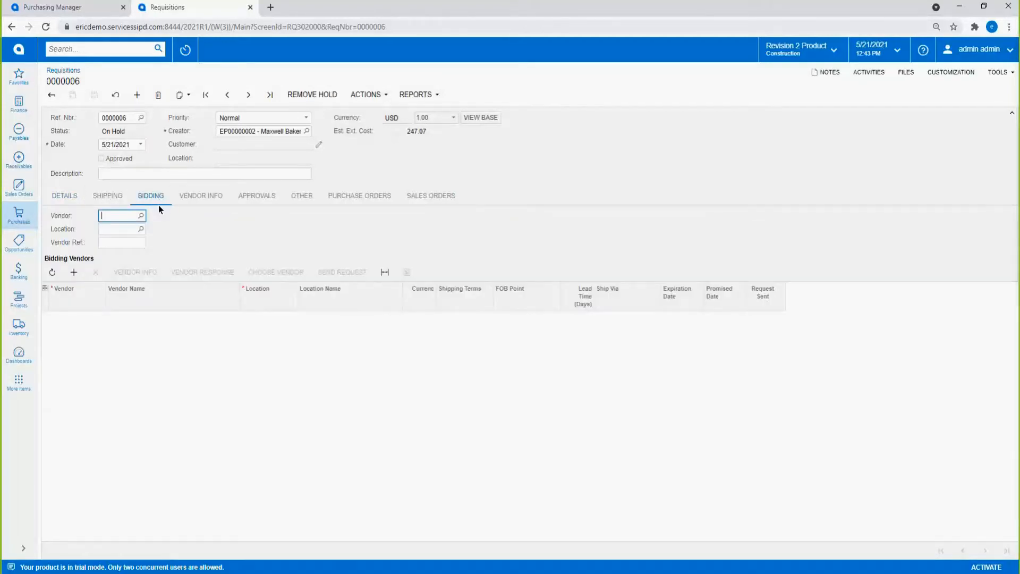
left_click(74, 272)
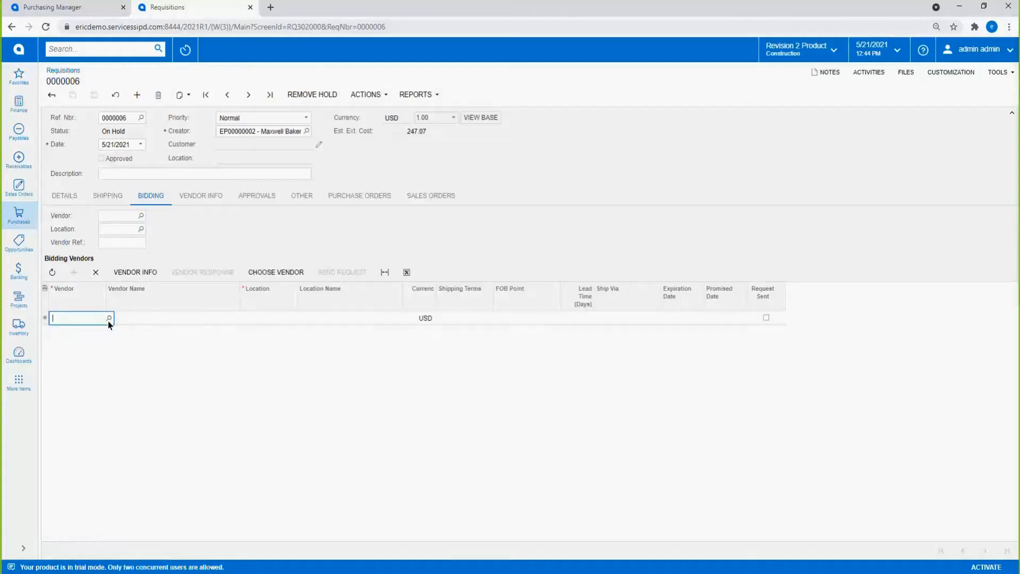
left_click(108, 318)
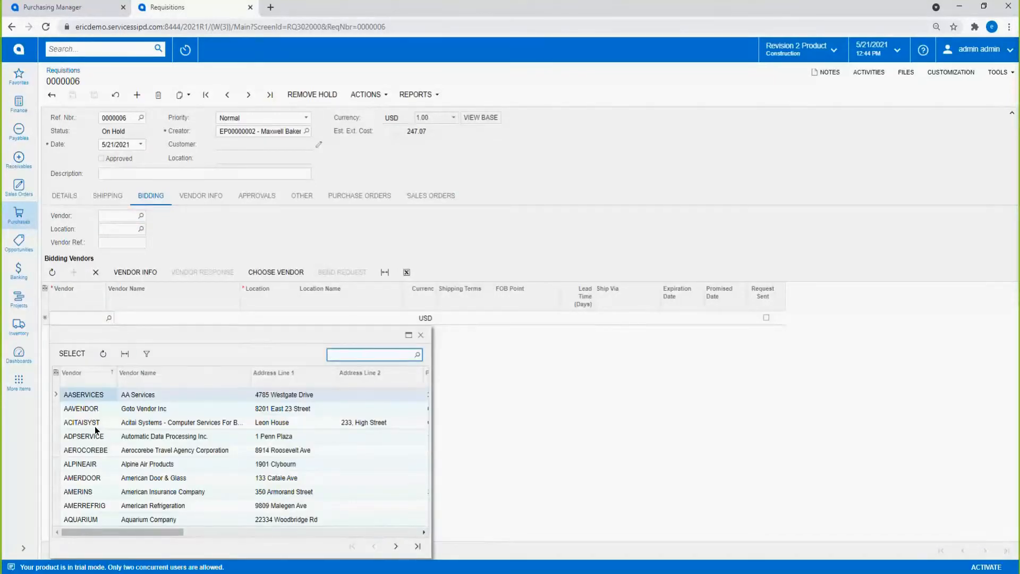
double_click(97, 398)
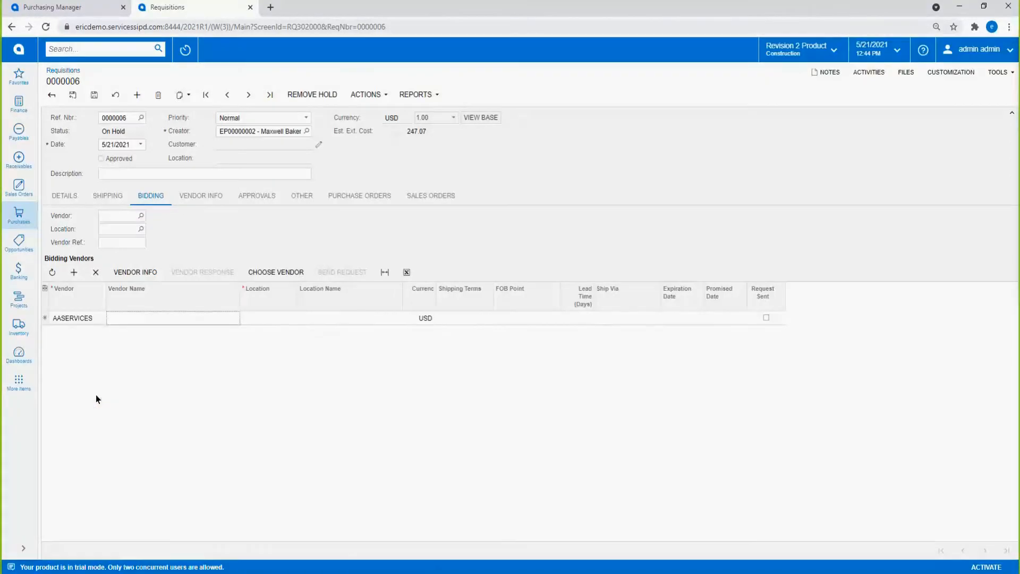
Add AAVENDOR as a second bidding vendor on the requisition, checking the vendor classes in the vendor list
left_click(74, 273)
left_click(109, 332)
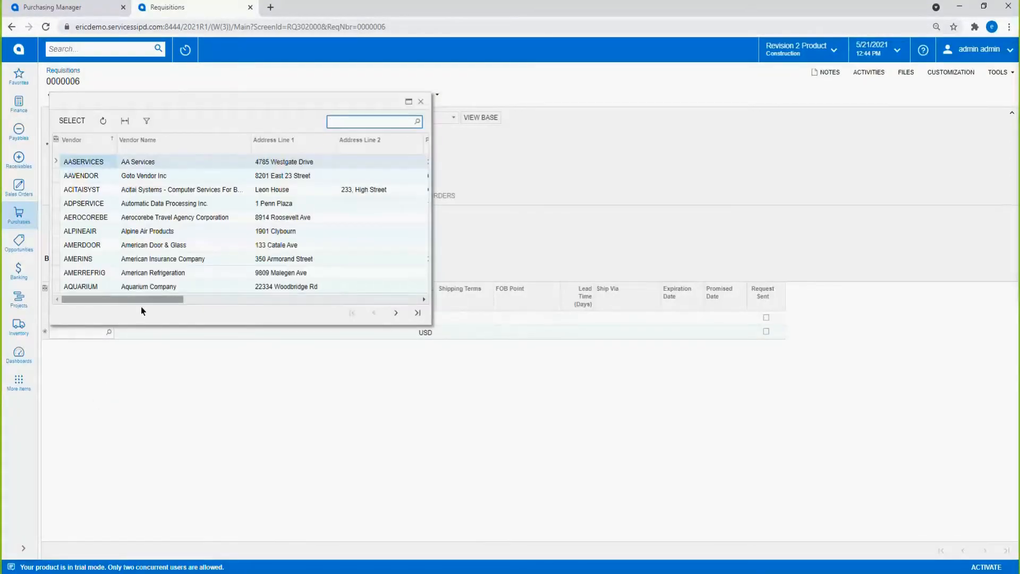
left_click_drag(142, 302, 402, 302)
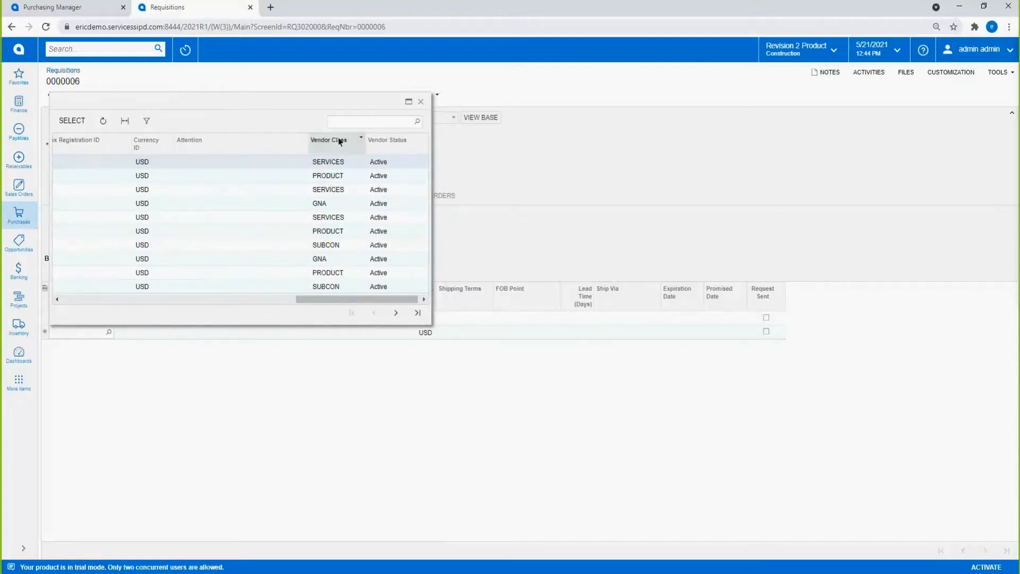
left_click_drag(341, 303, 141, 297)
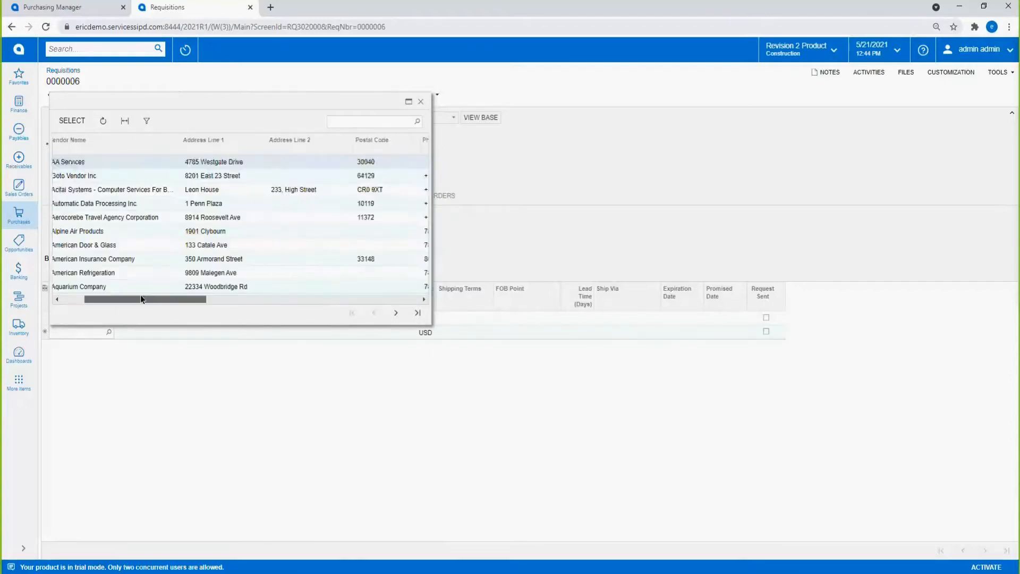
double_click(84, 176)
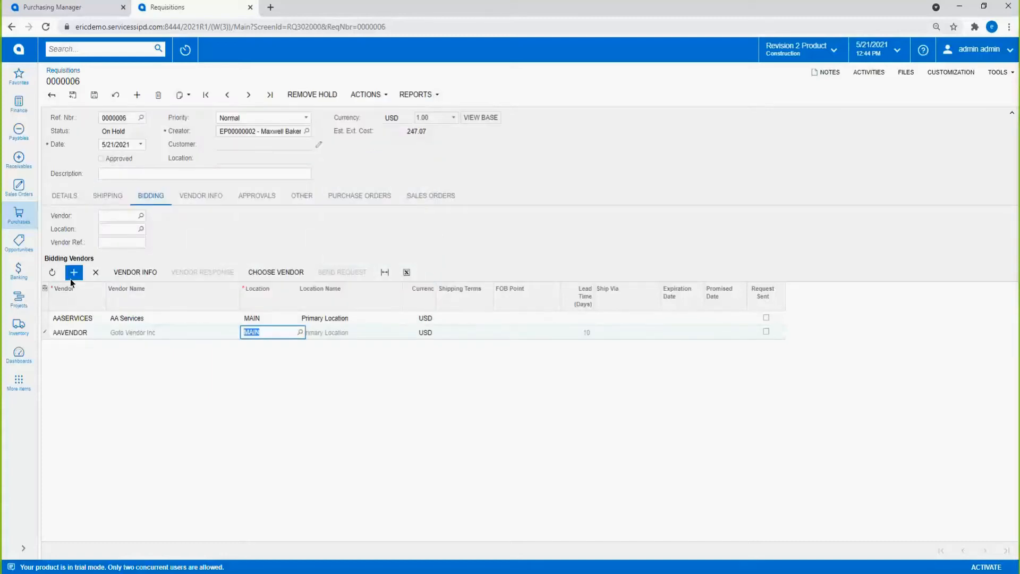
Add ACITAISYST as a bidding vendor, save the requisition, and view that vendor's contact and address information
left_click(102, 345)
left_click(109, 346)
double_click(90, 208)
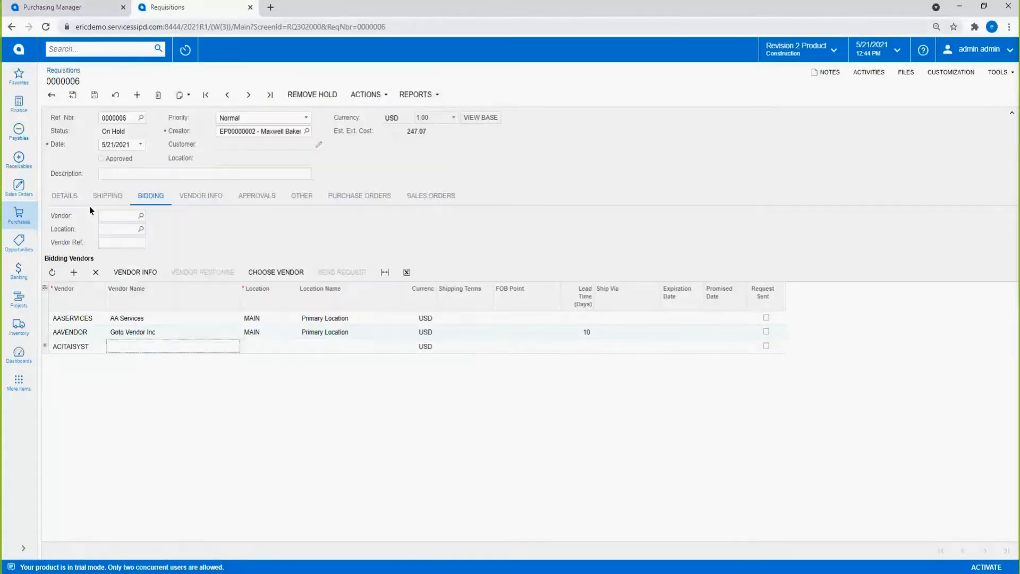
left_click(367, 343)
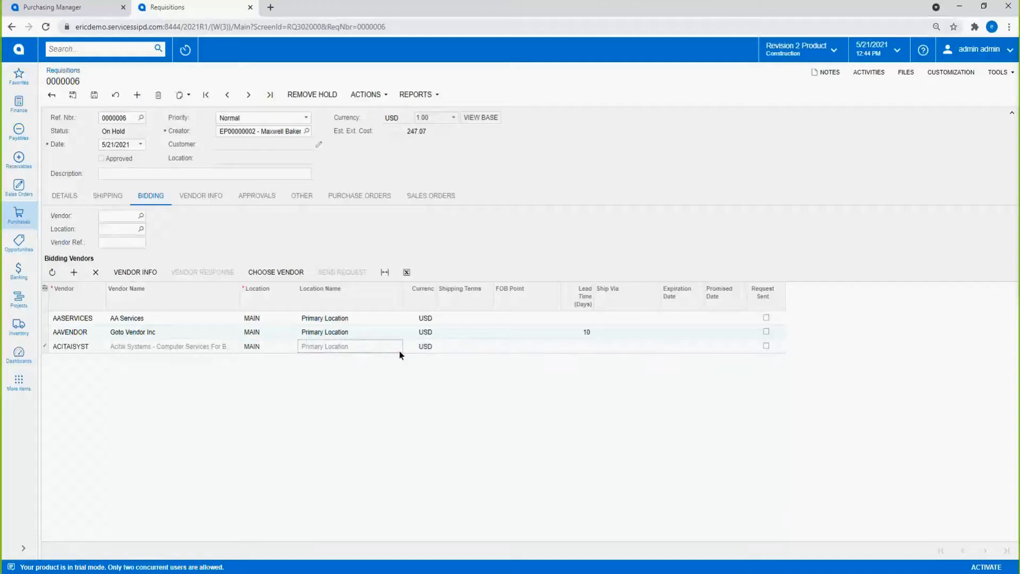
left_click(94, 95)
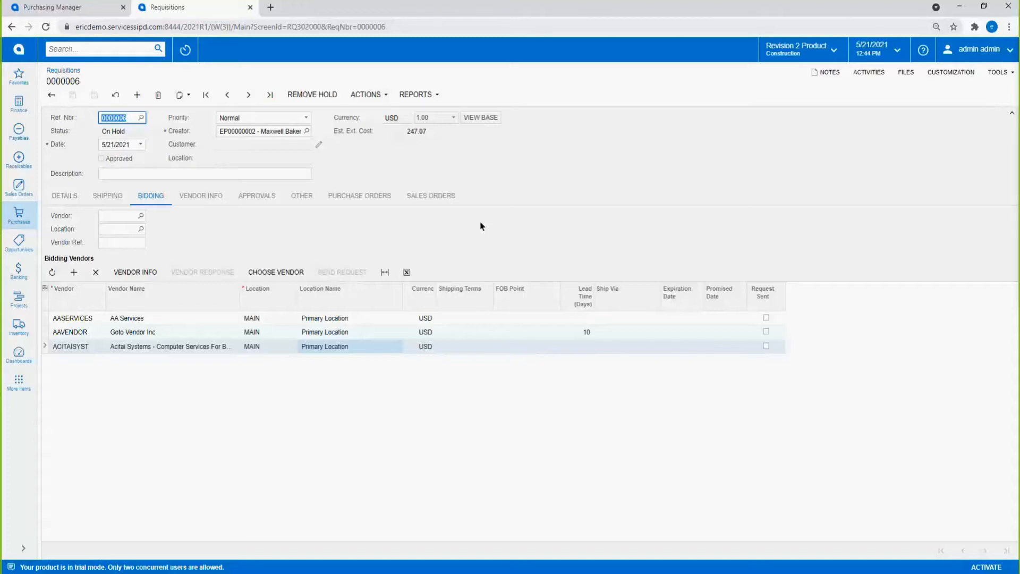
left_click(136, 272)
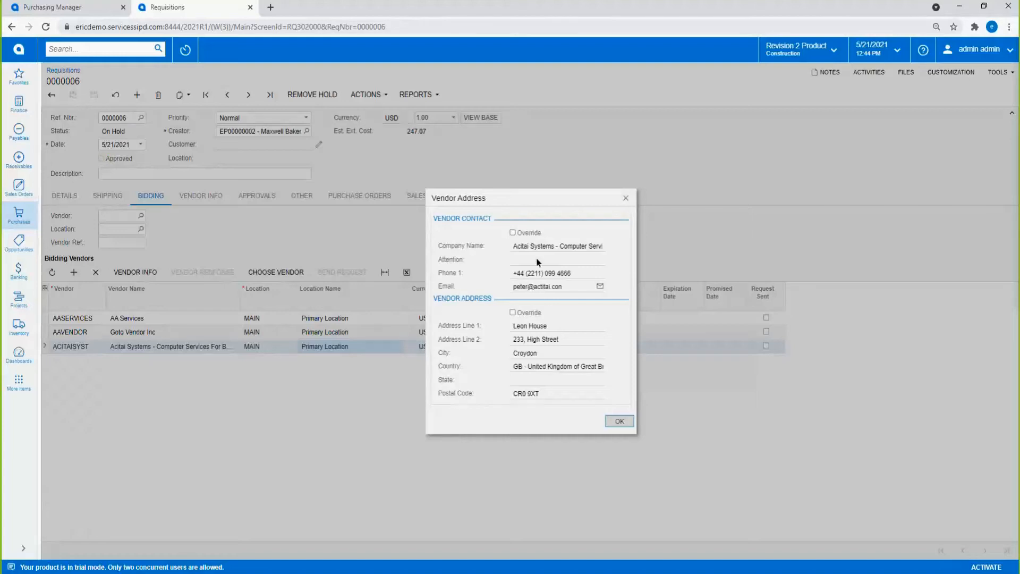
left_click(625, 198)
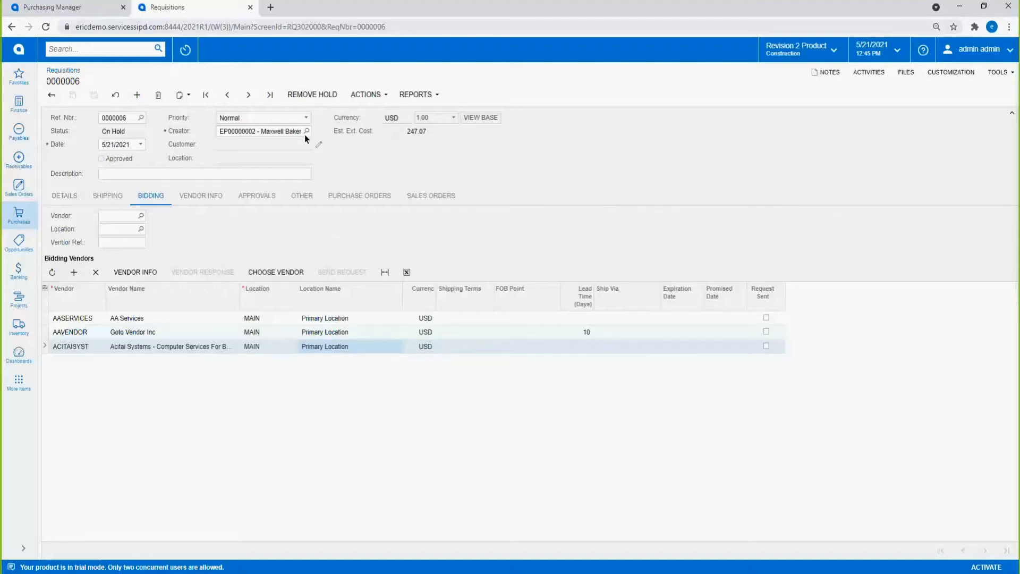
Send requests for proposal after releasing the requisition from hold, and remove AASERVICES from the bidding vendors
left_click(325, 95)
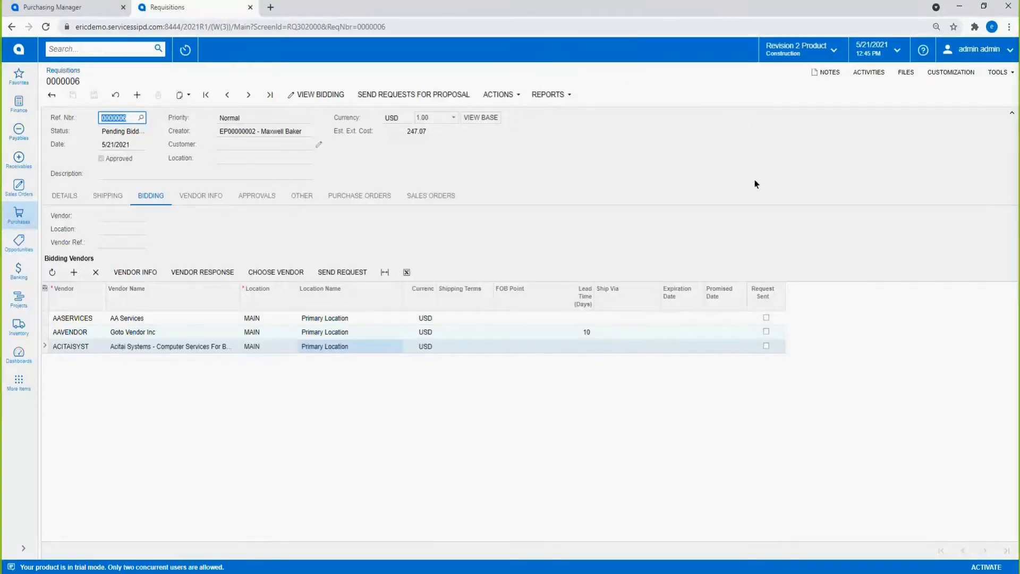
left_click(599, 85)
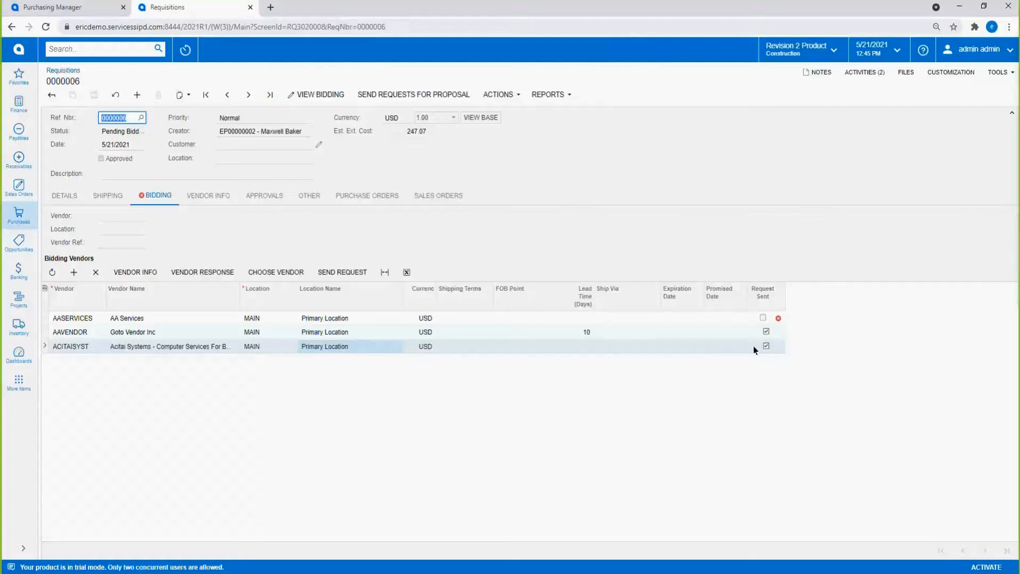
left_click(247, 319)
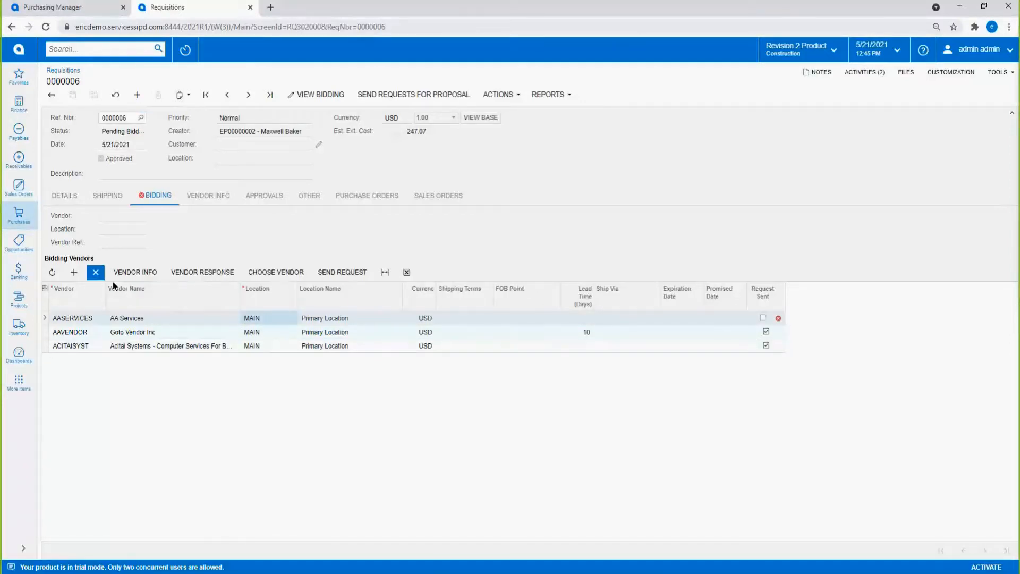
left_click(96, 272)
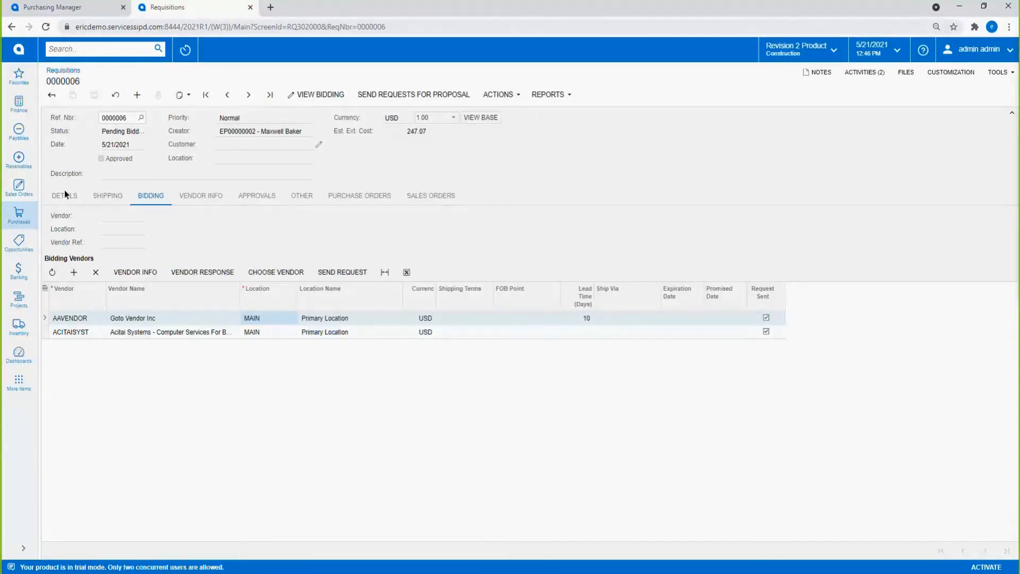
Search for "bidding" and look through the matching menu items, transactions and help topics
left_click(101, 49)
type("bidd")
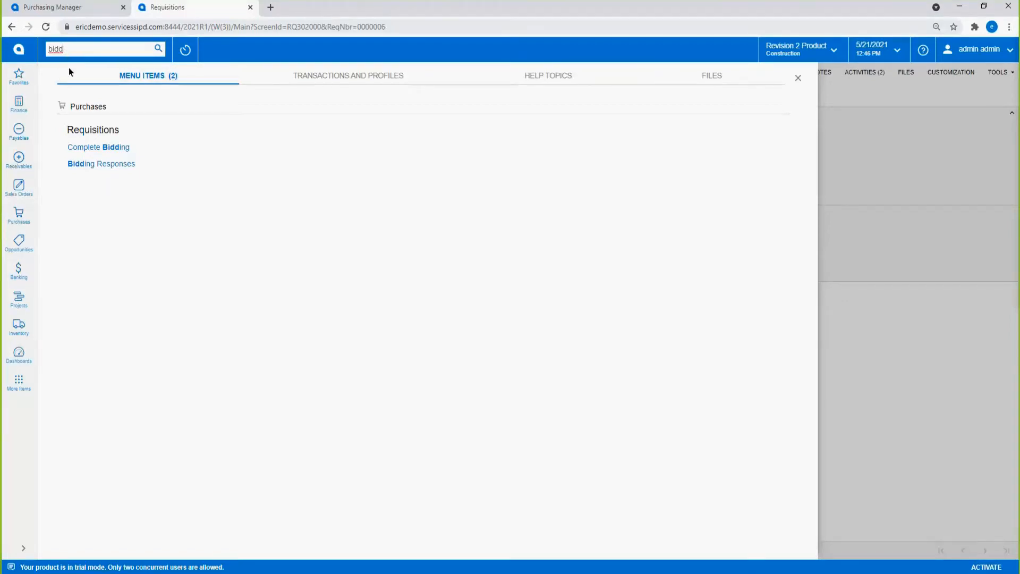
left_click(560, 81)
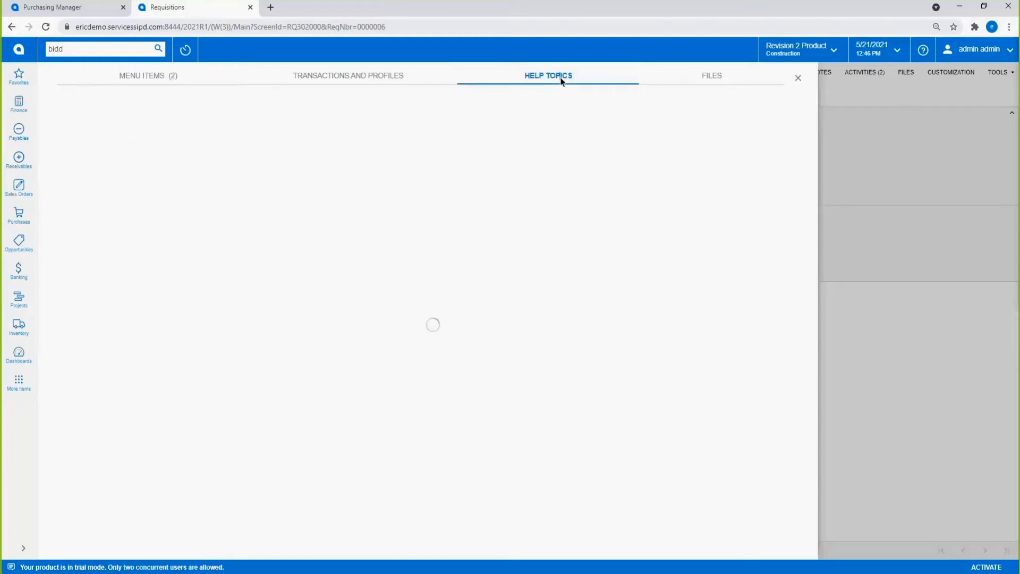
left_click(190, 76)
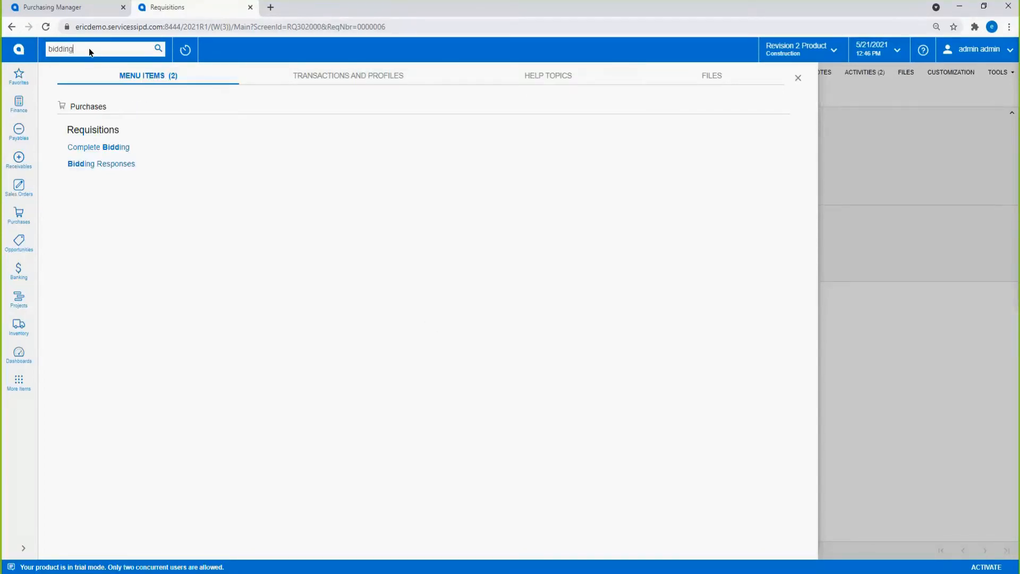
key("Return")
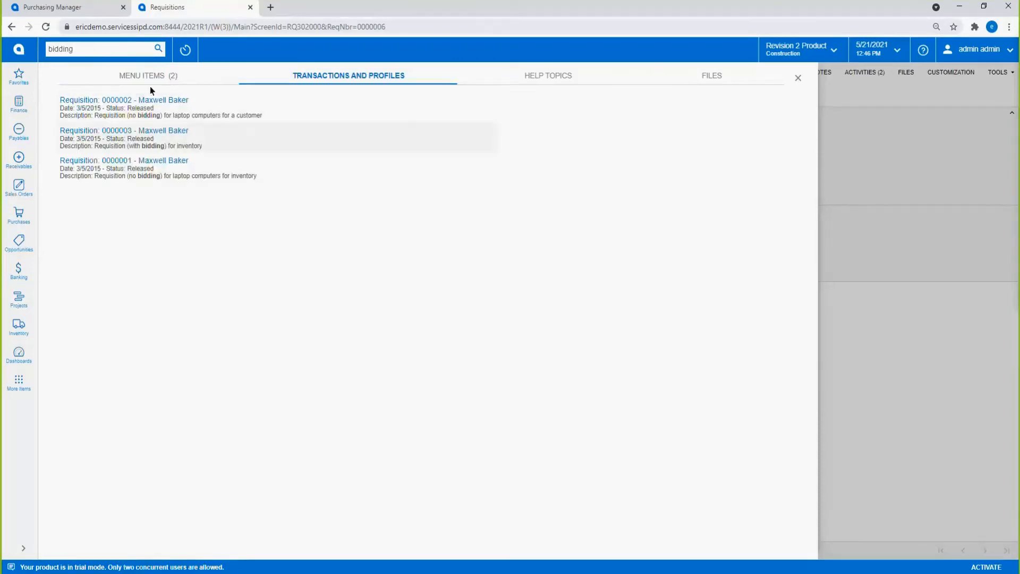
left_click(554, 77)
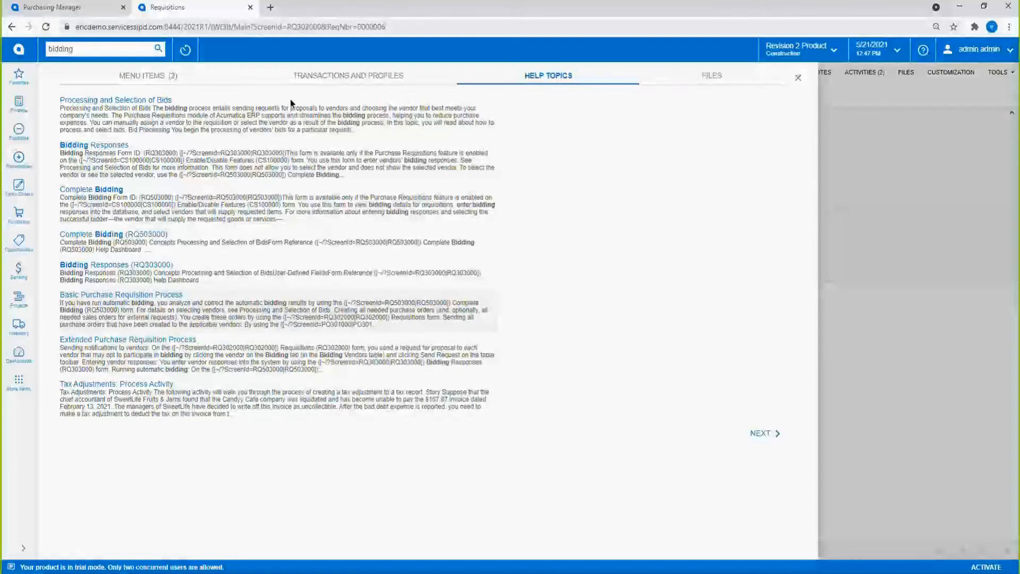
left_click(349, 73)
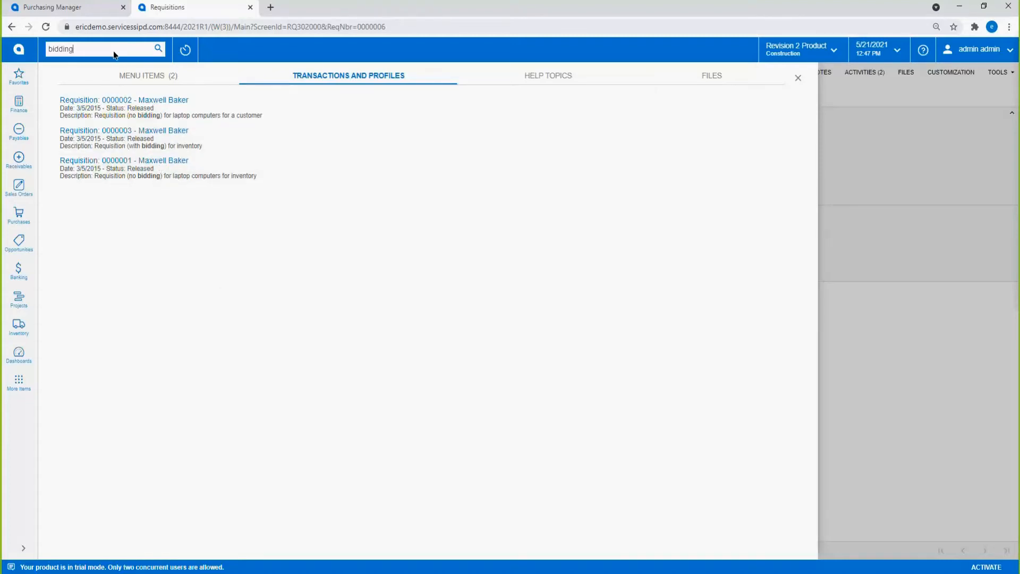
Shorten the search to "bid" and open the Bidding Responses form, leaving the requisition without saving
key("BackSpace")
key("BackSpace")
key("BackSpace")
key("BackSpace")
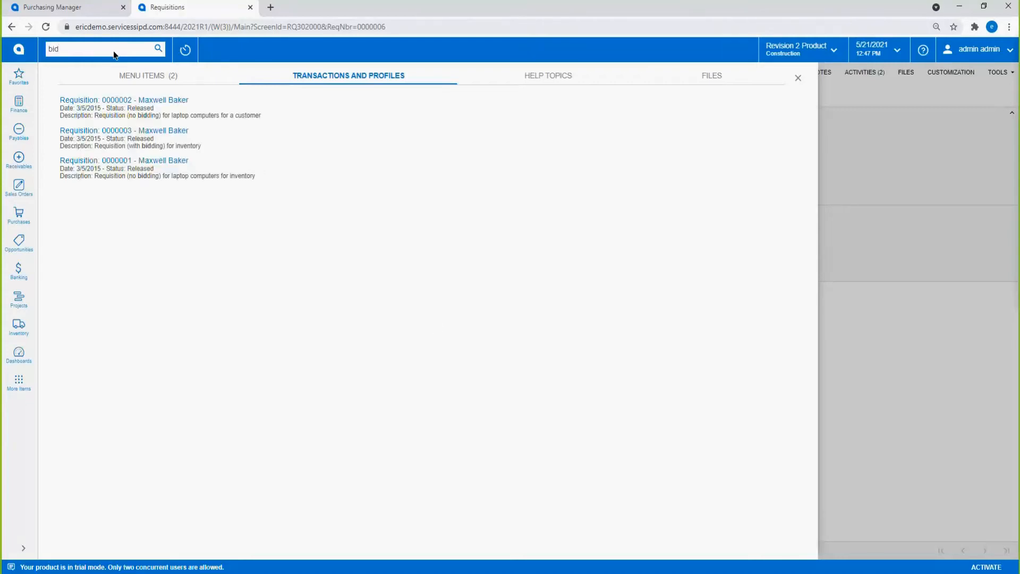
left_click(151, 77)
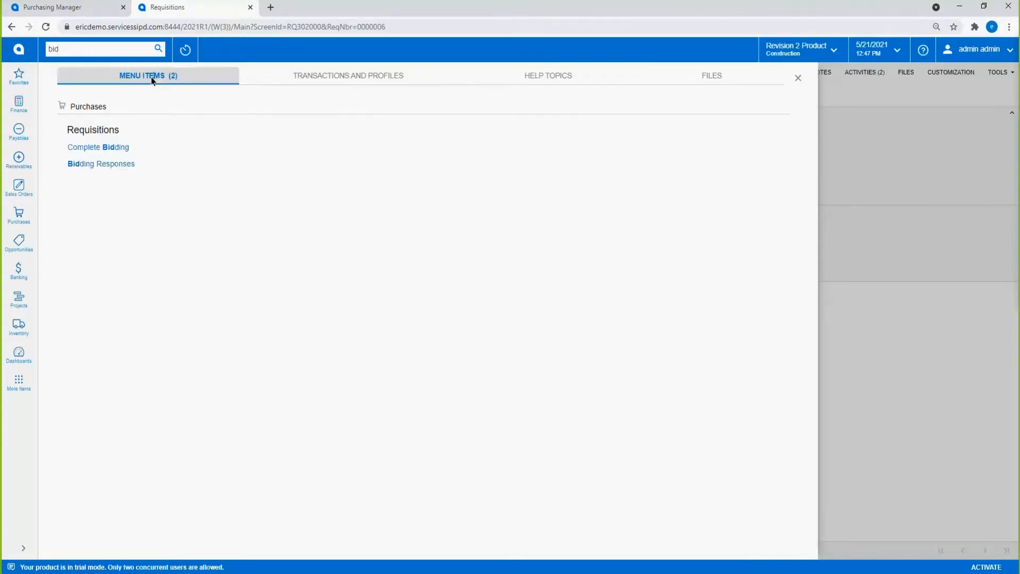
left_click(110, 165)
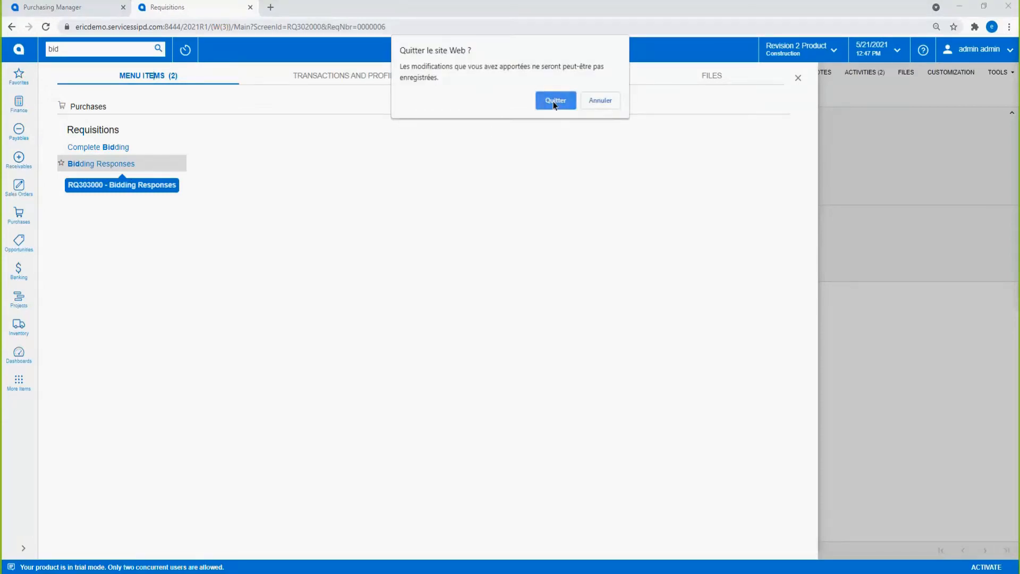
left_click(554, 101)
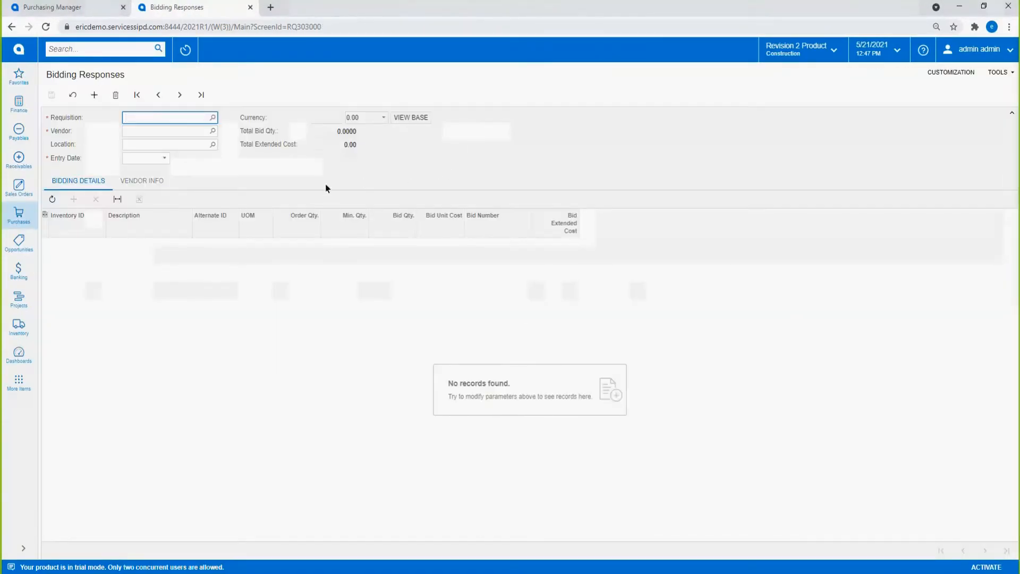
Load the laptop requisition's bidding response for ACITAISYST and review its vendor information and bidding details
left_click(212, 117)
double_click(184, 186)
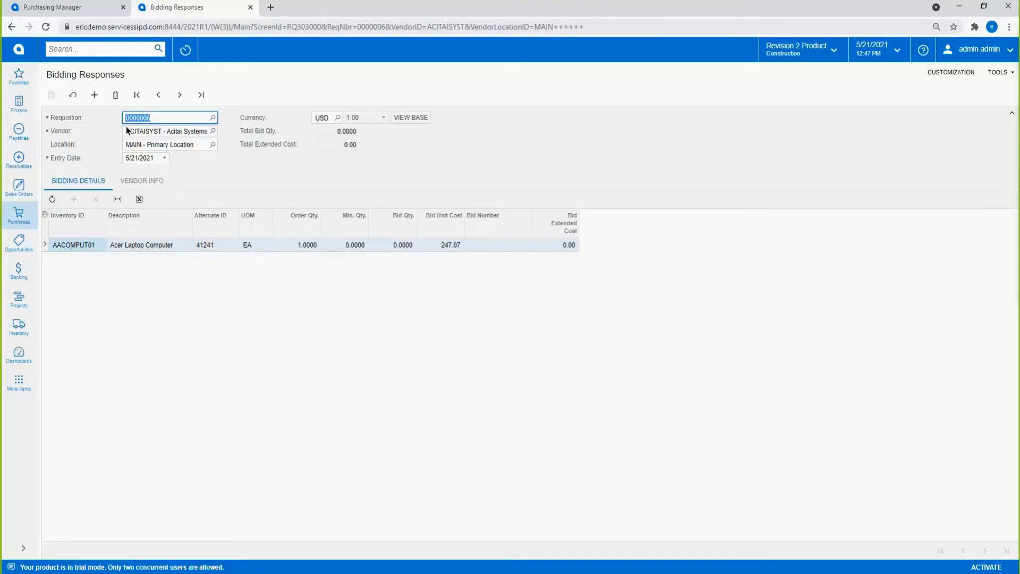
left_click(152, 131)
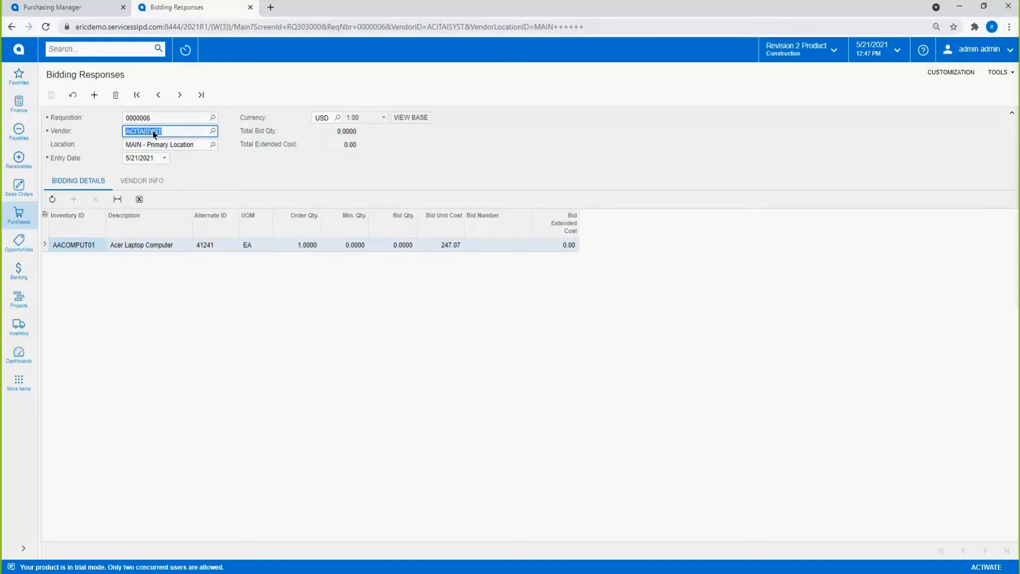
left_click(155, 183)
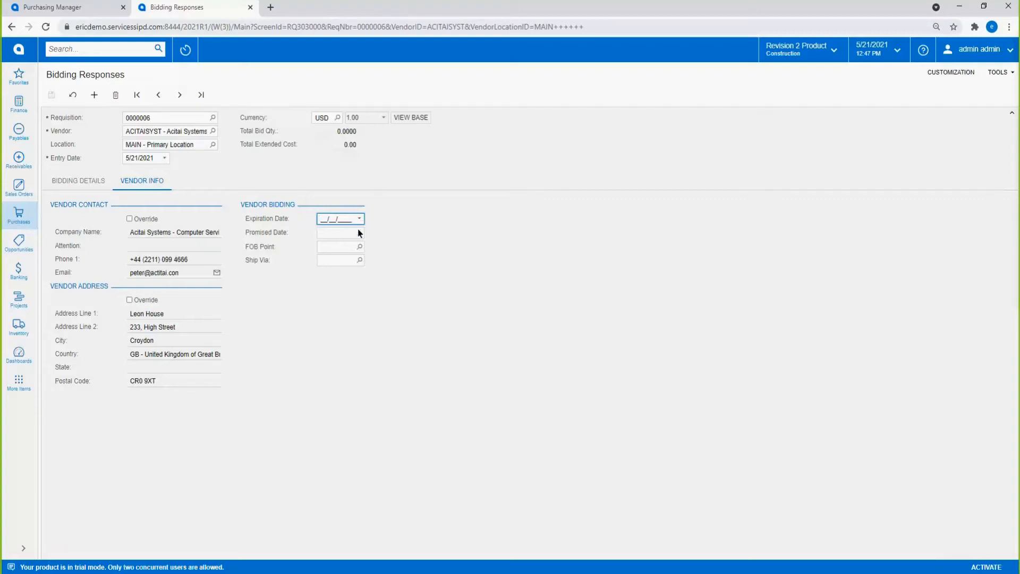
left_click(88, 181)
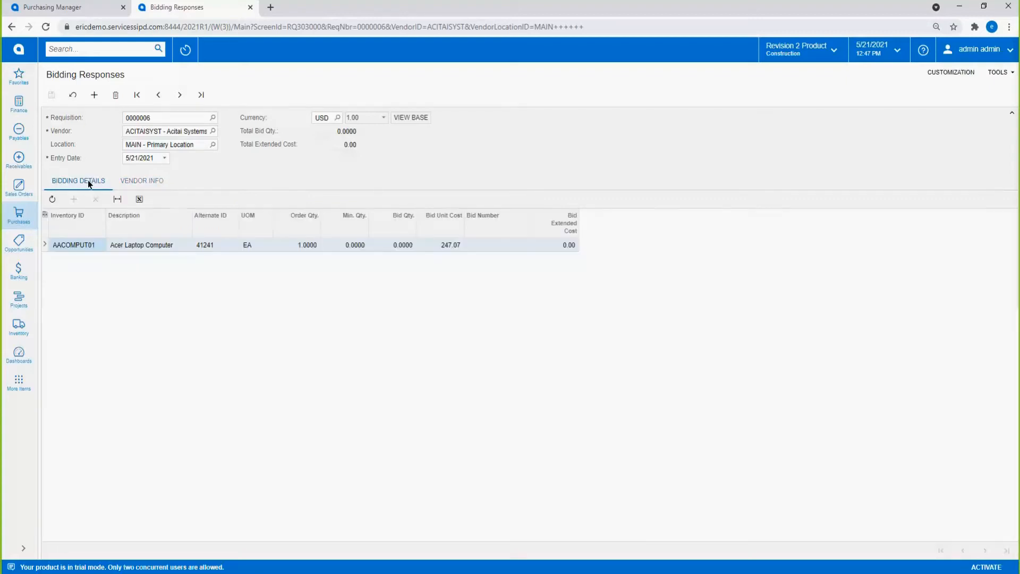
Record ACITAISYST's laptop bid with bid quantity 1 and bid number 3463, and save the response
left_click(399, 246)
type("1")
key("Tab")
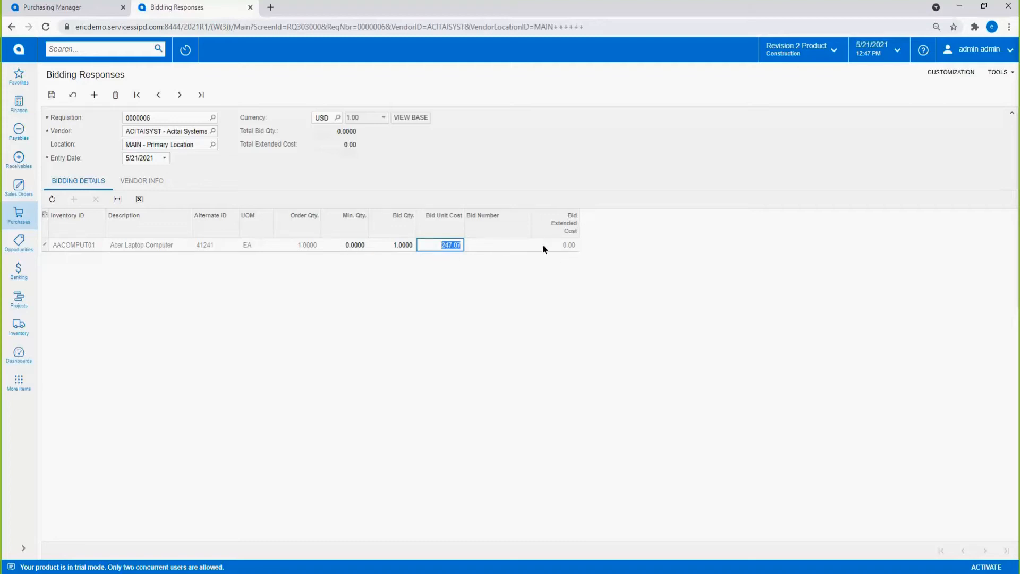
left_click(528, 246)
type("3463")
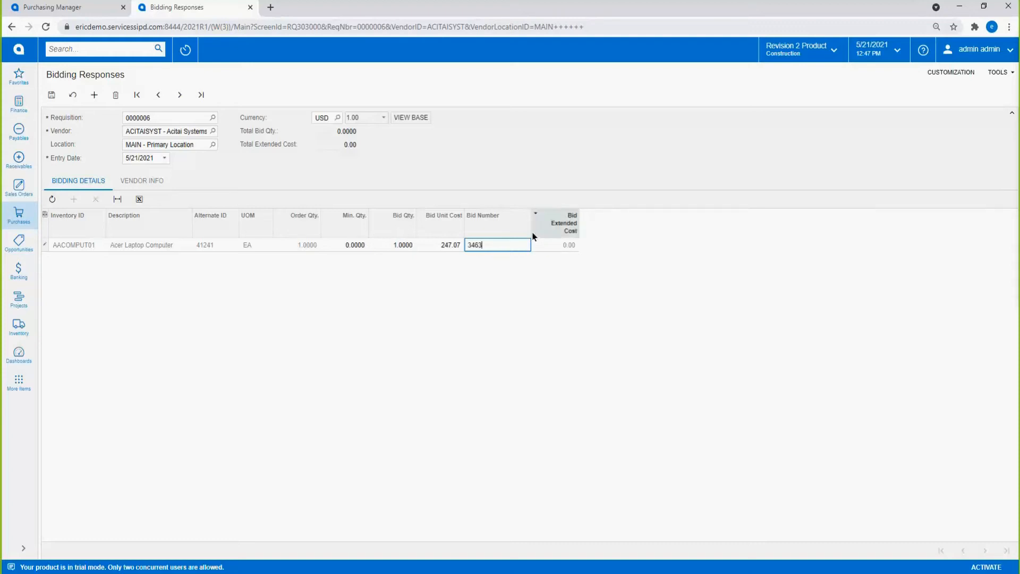
left_click(51, 95)
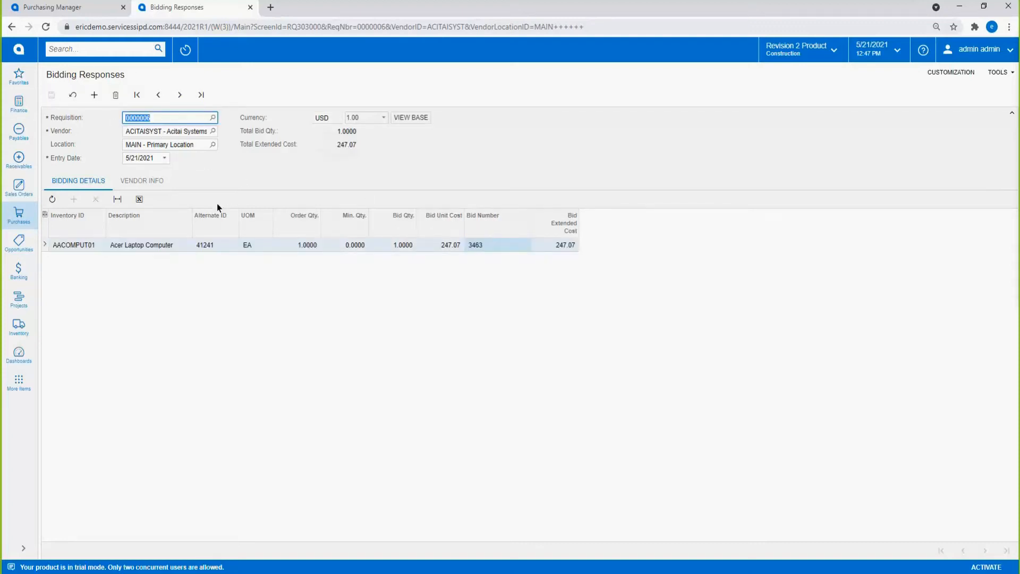
Record AAVENDOR's laptop bid with bid number 3352 and a bid unit cost of 500, and save the response
left_click(181, 95)
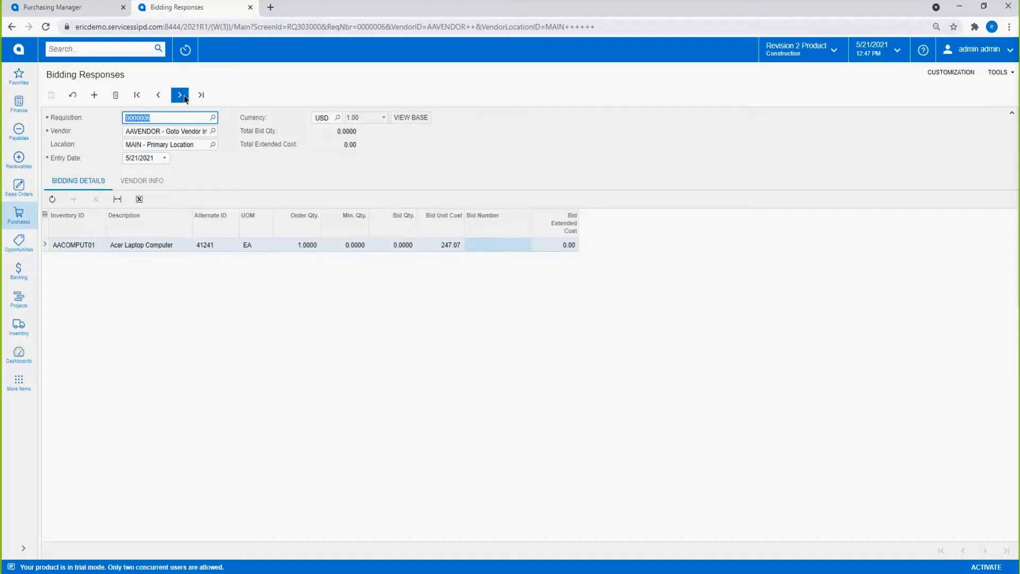
left_click(498, 247)
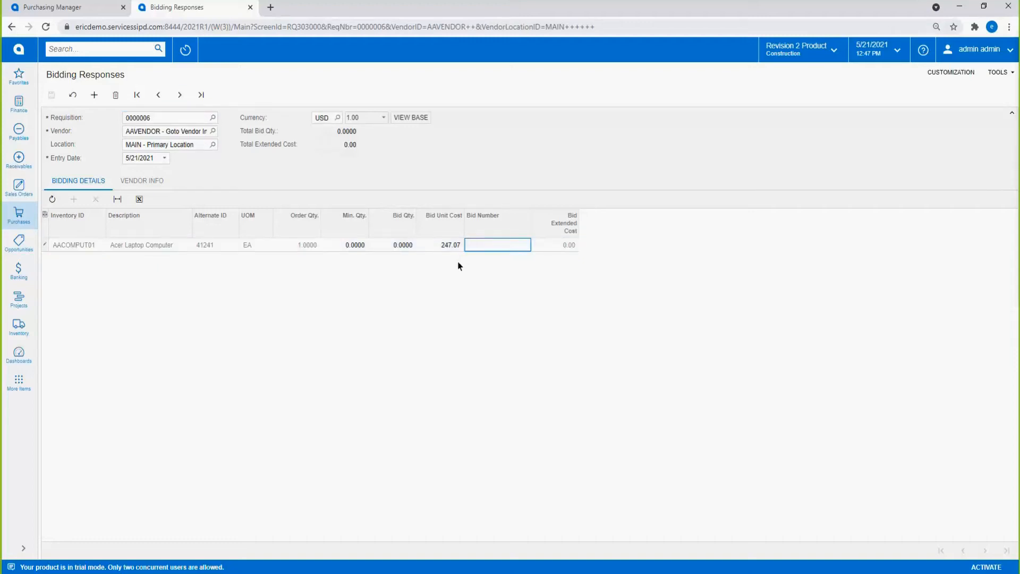
type("3352")
left_click(428, 246)
type("500")
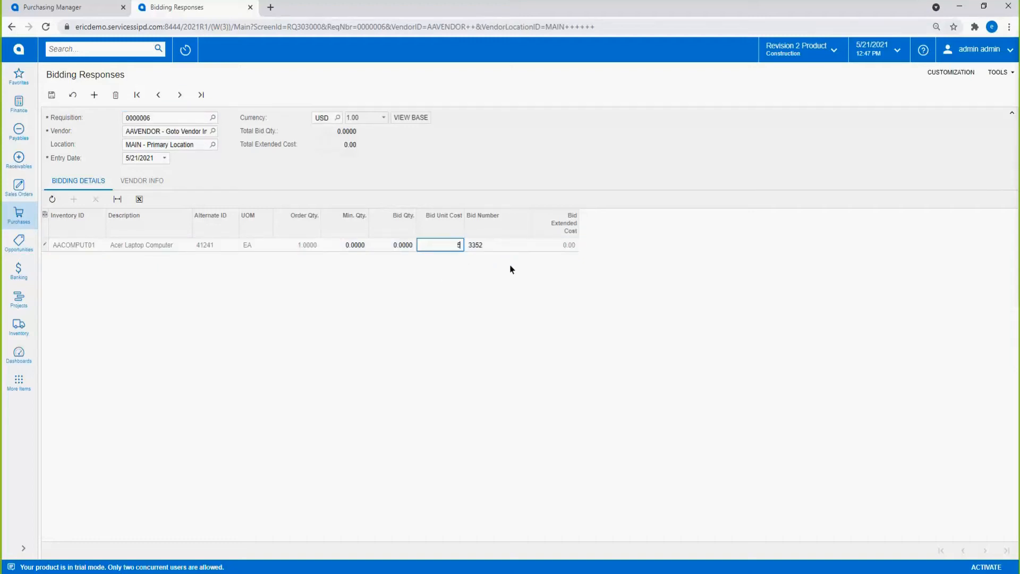
left_click(51, 94)
Set the bid quantity on AAVENDOR's laptop bid to 1 and save the response
left_click(401, 231)
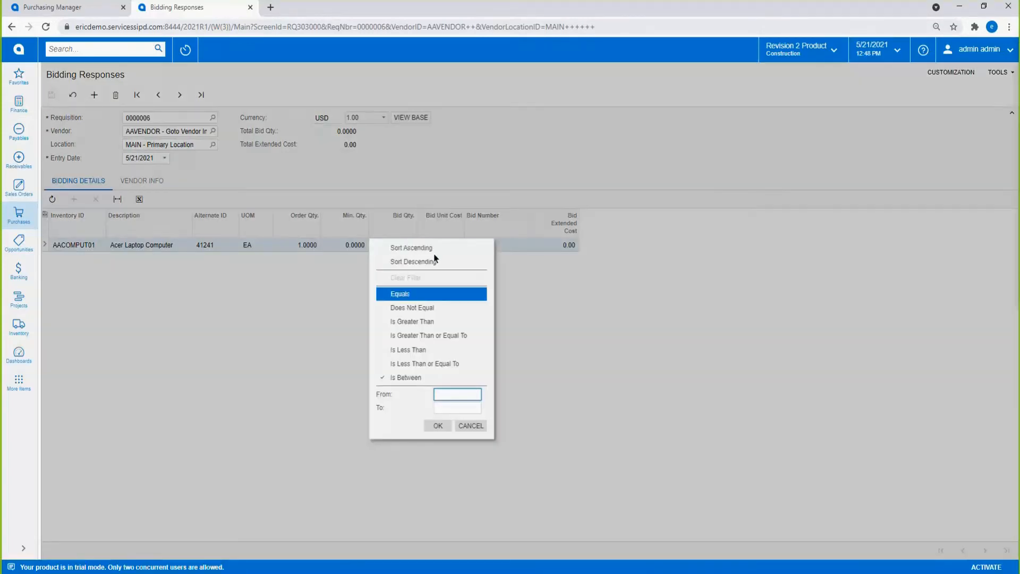
left_click(469, 424)
left_click(409, 245)
type("1")
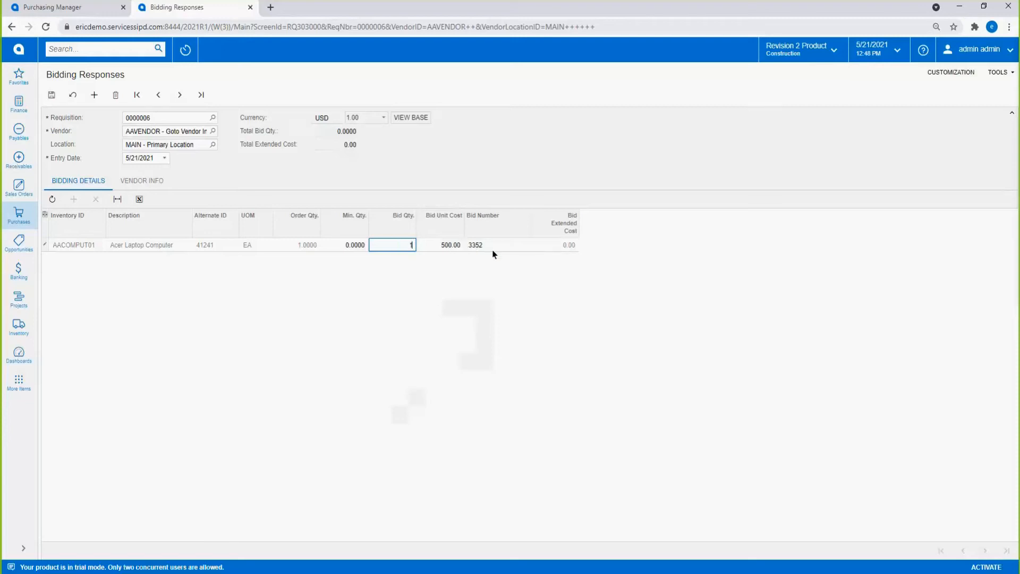
key("Tab")
left_click(52, 95)
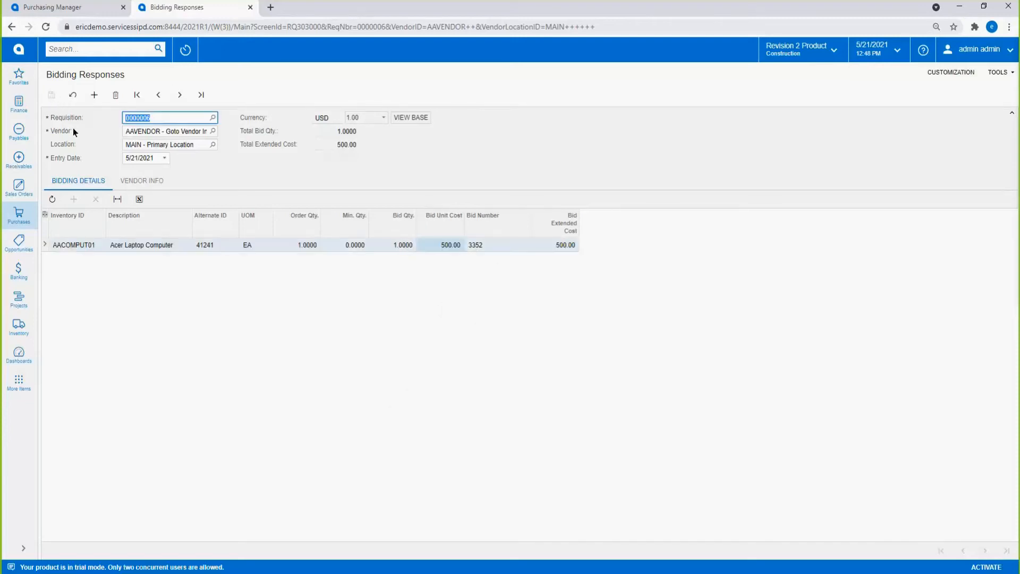
Record AASERVICES's laptop bid with a bid unit cost of 550, bid number 43643 and bid quantity 2, save it, and check the vendor information
left_click(182, 96)
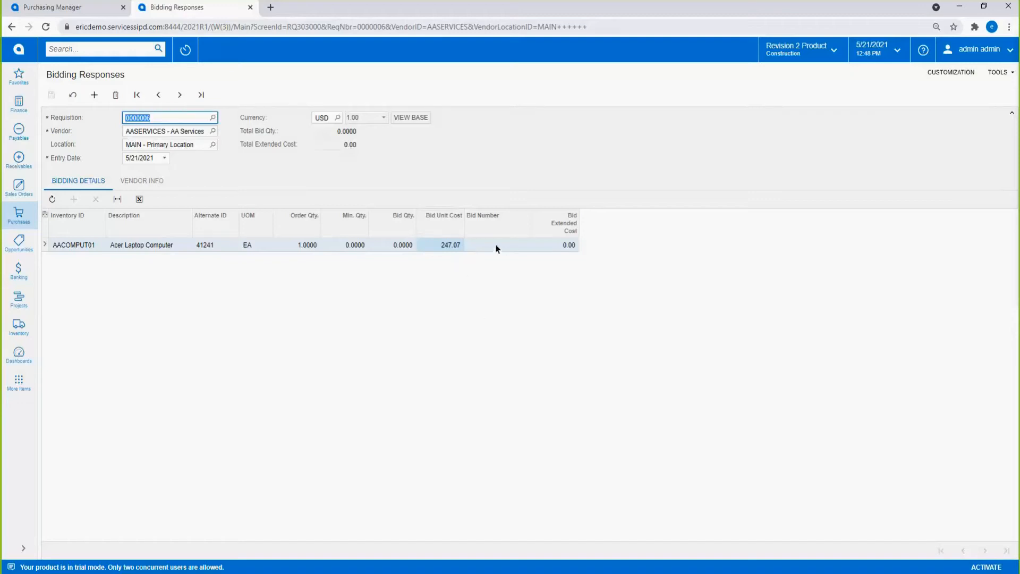
left_click(461, 246)
type("500")
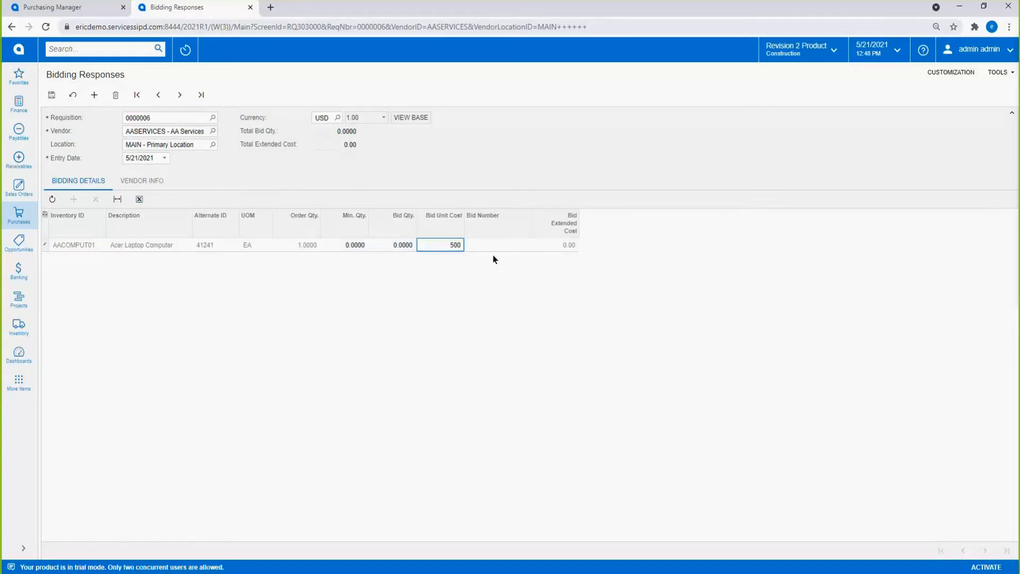
key("BackSpace")
type("50")
key("Tab")
type("43643")
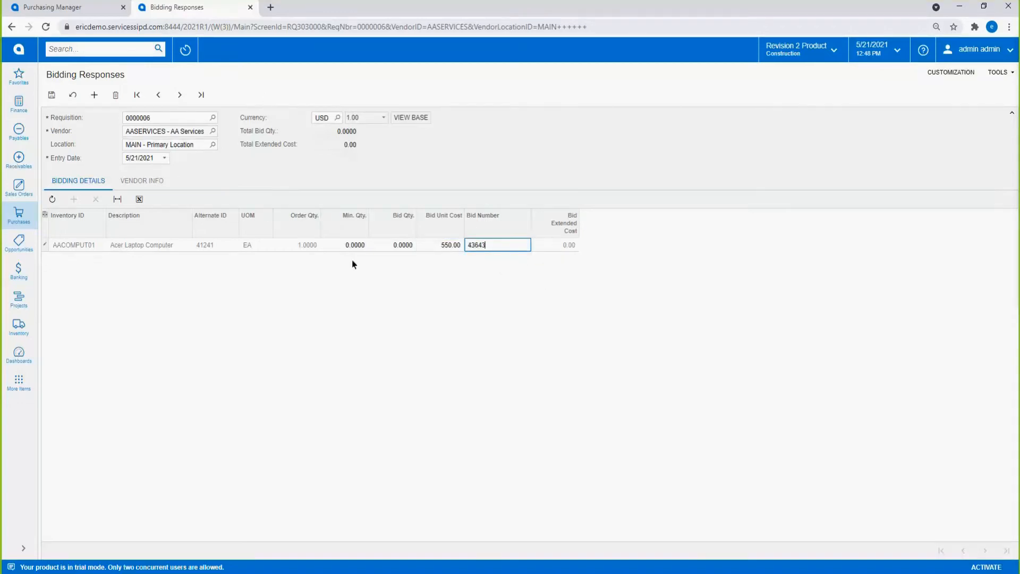
left_click(393, 246)
type("2")
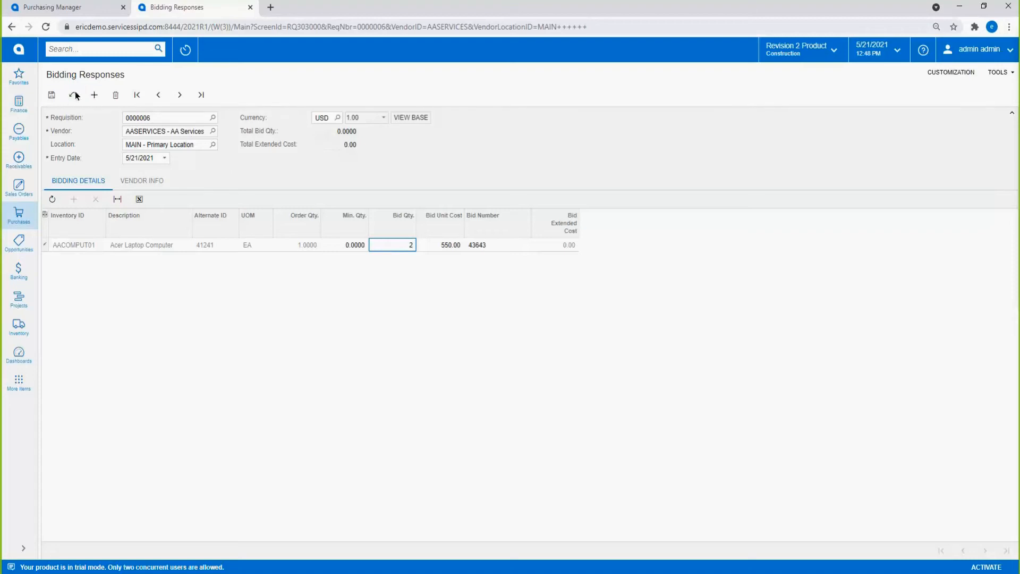
left_click(52, 94)
left_click(141, 180)
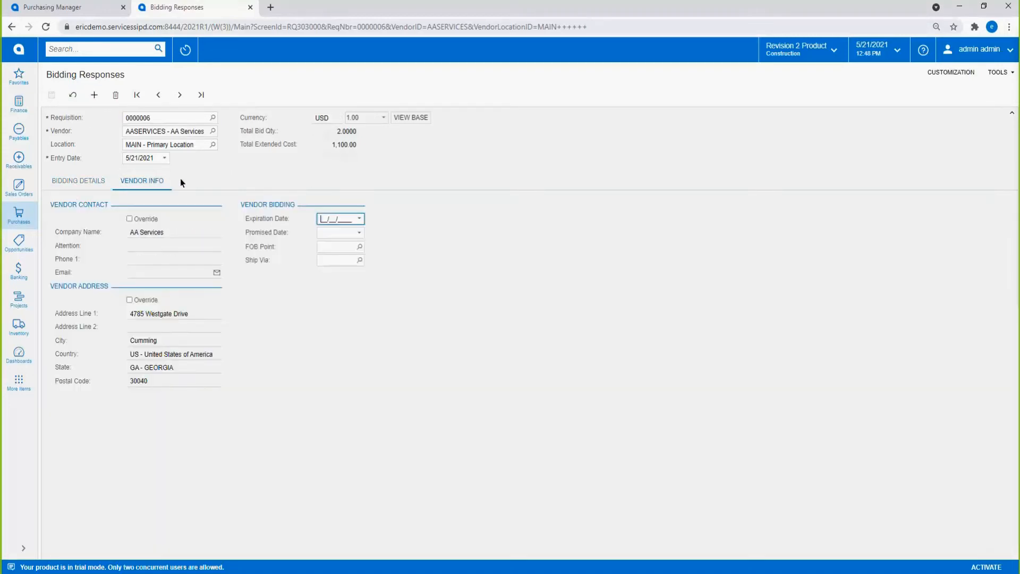
left_click(78, 181)
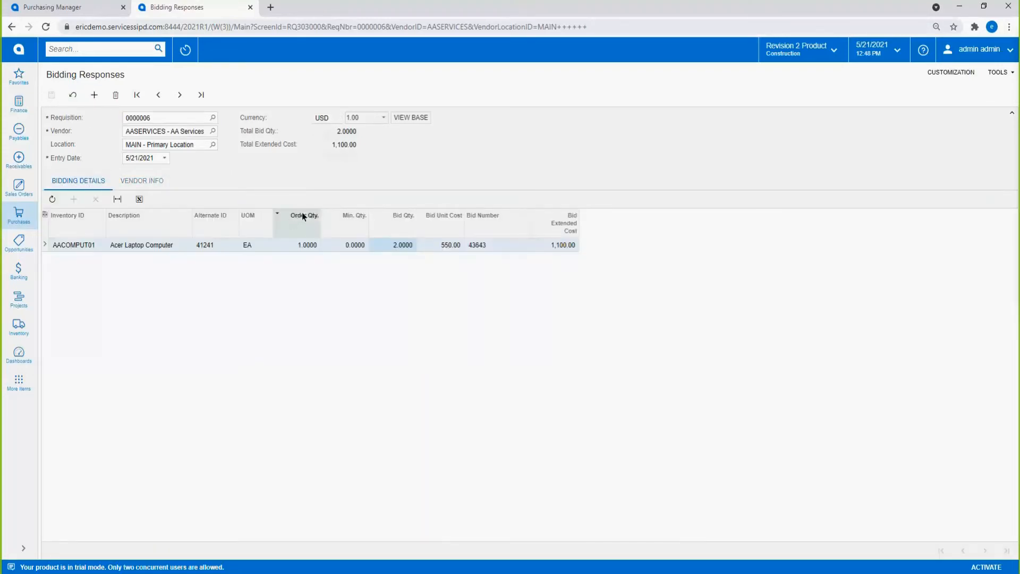
Search for "comple", open the Complete Bidding form, and load the laptop requisition that is in Pending Bidding status
left_click(101, 47)
type("comple")
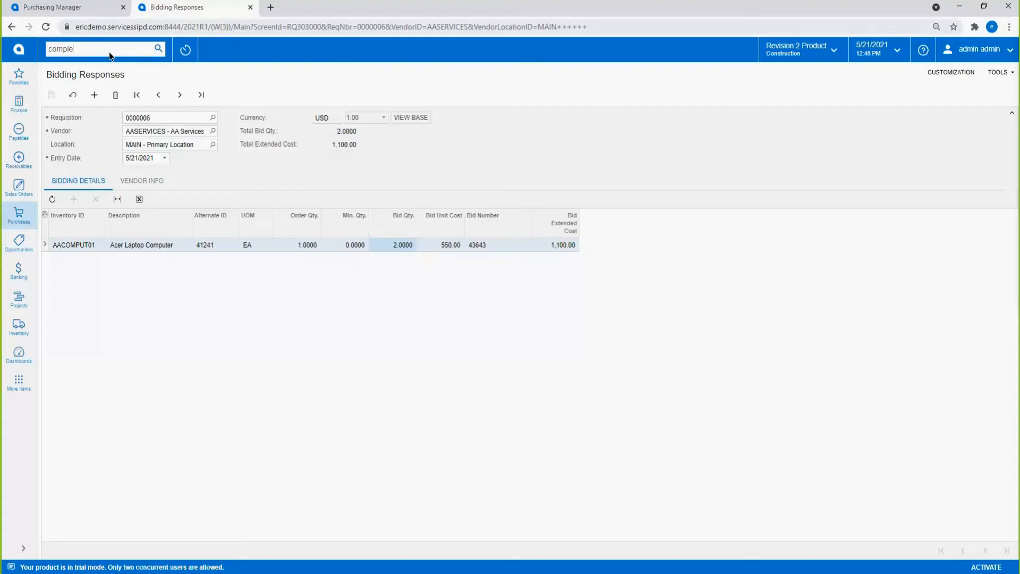
left_click(125, 146)
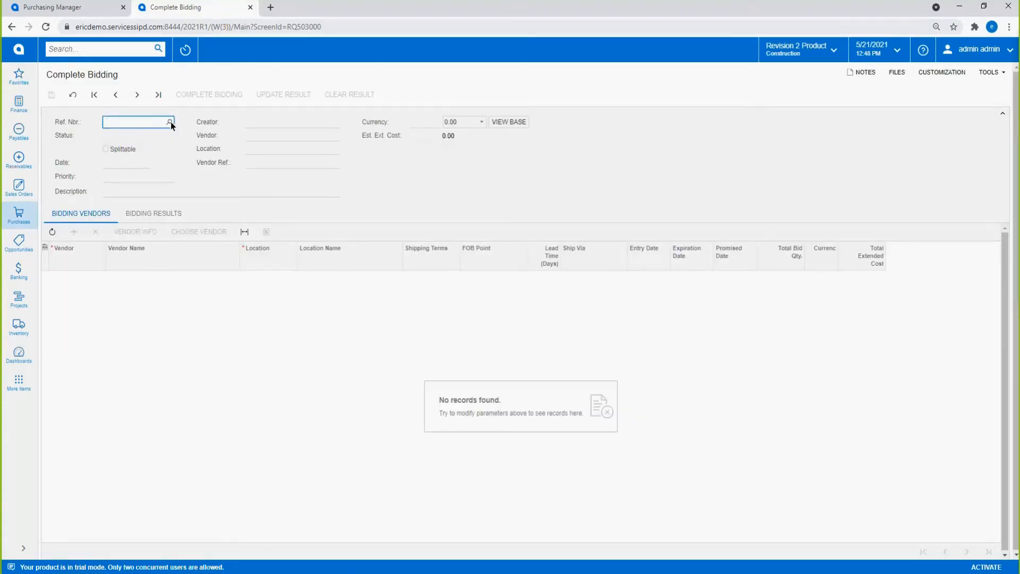
left_click(170, 122)
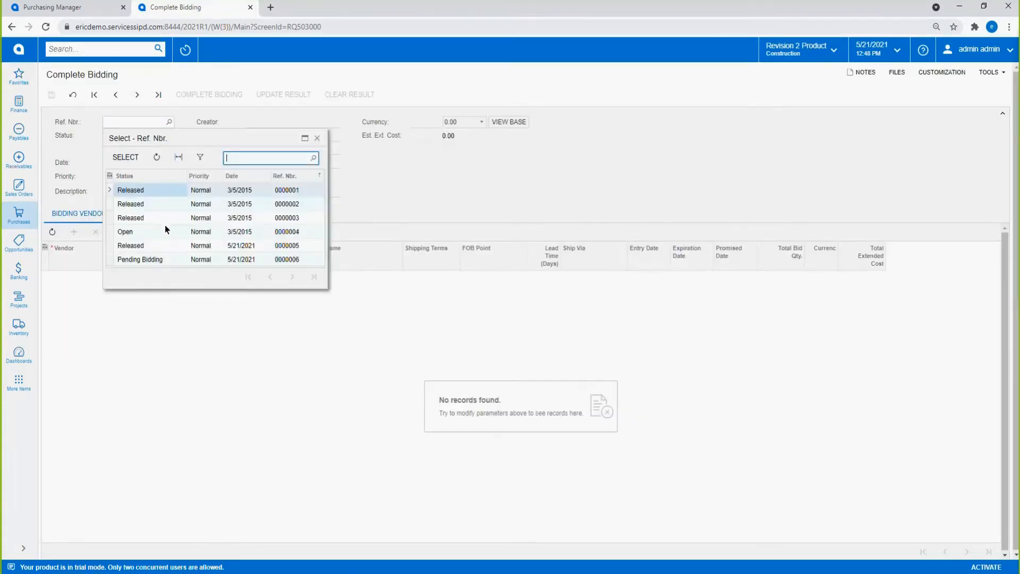
double_click(164, 260)
left_click(162, 260)
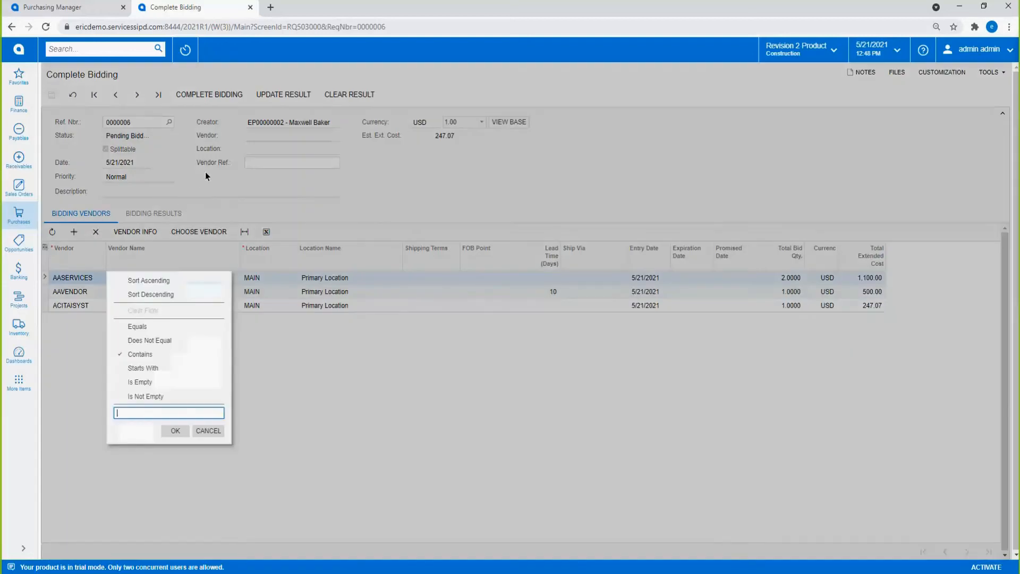
left_click(205, 171)
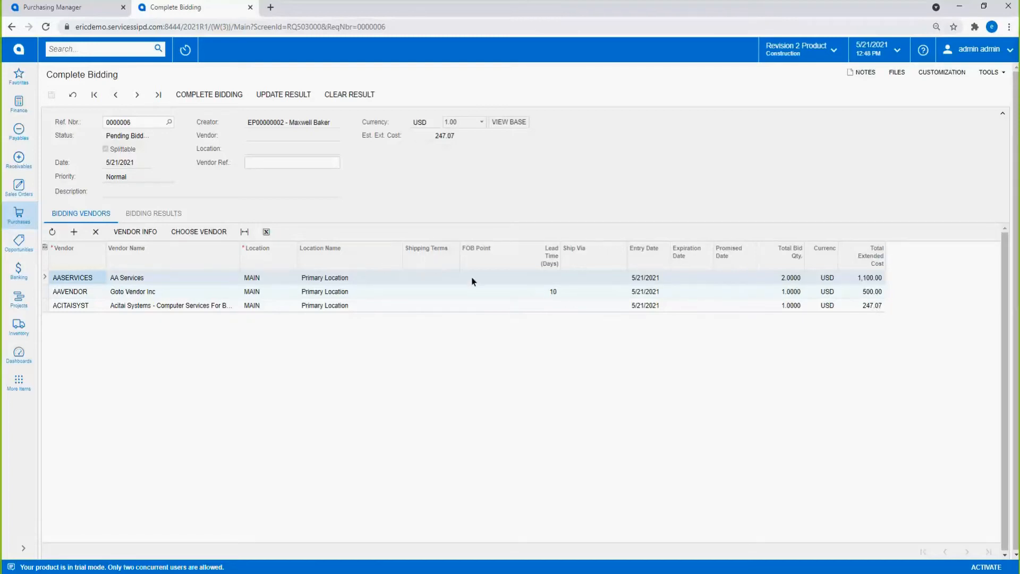
In the bidding results, set ACITAISYST's bid unit cost to 600 and save
left_click(160, 213)
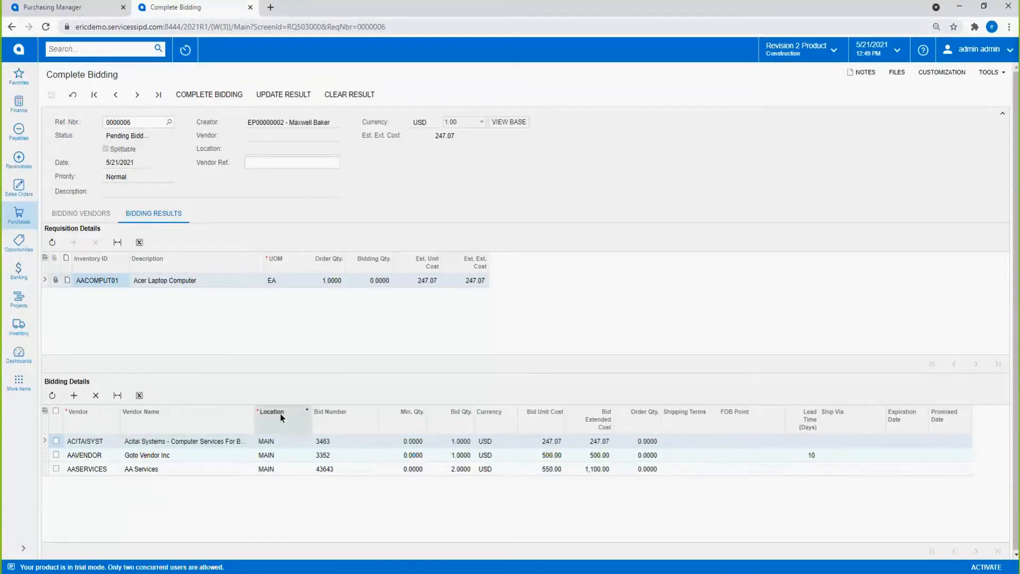
left_click(545, 445)
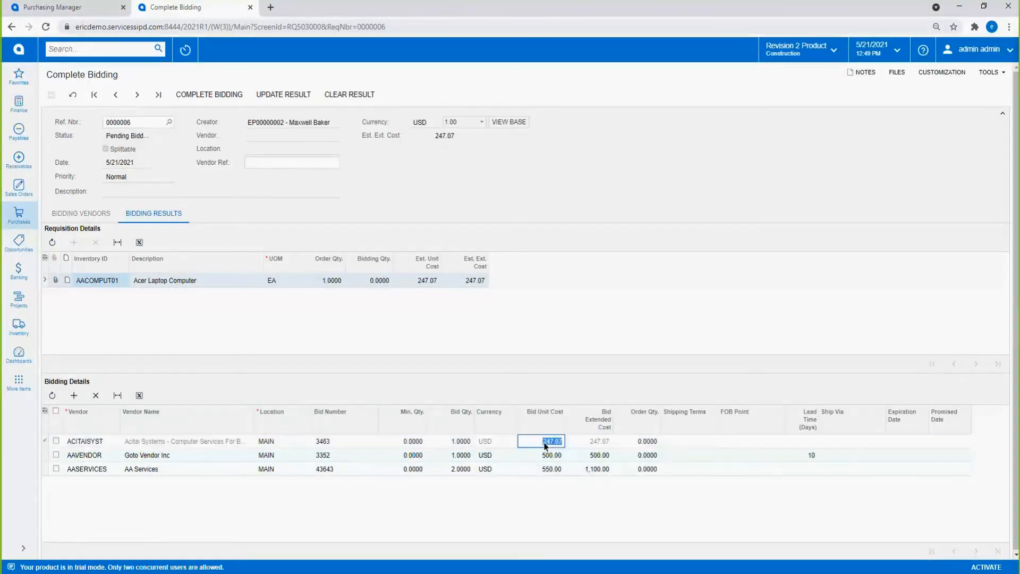
type("600")
key("Down")
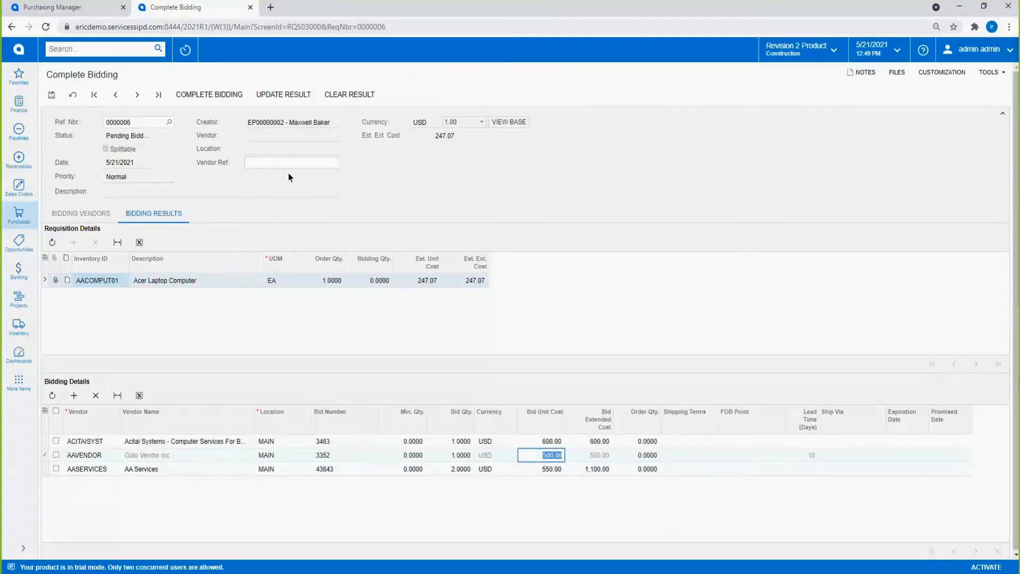
key("ctrl+s")
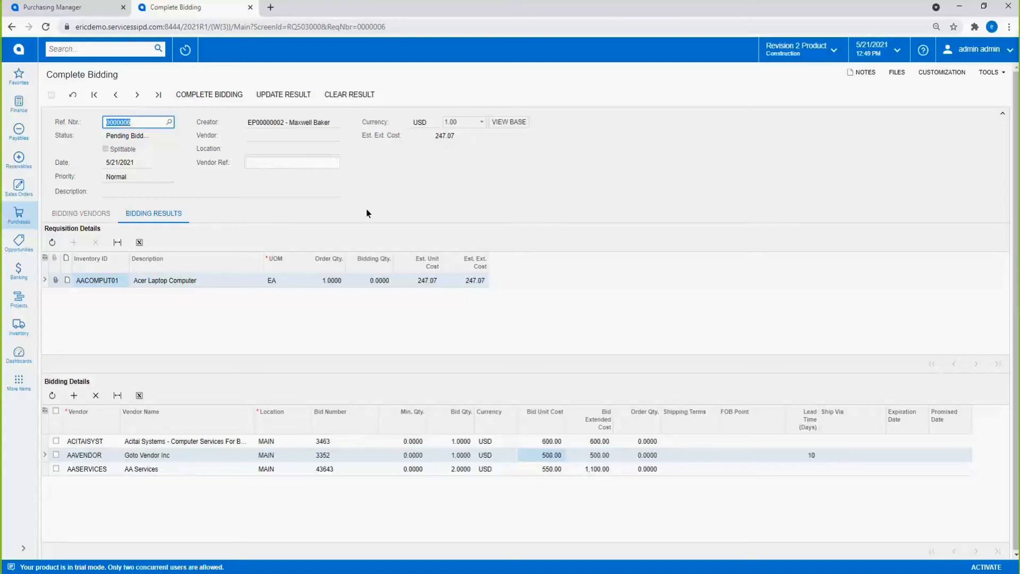
Update the bidding result to select the winning vendor automatically, save it, and complete the bidding
left_click(292, 92)
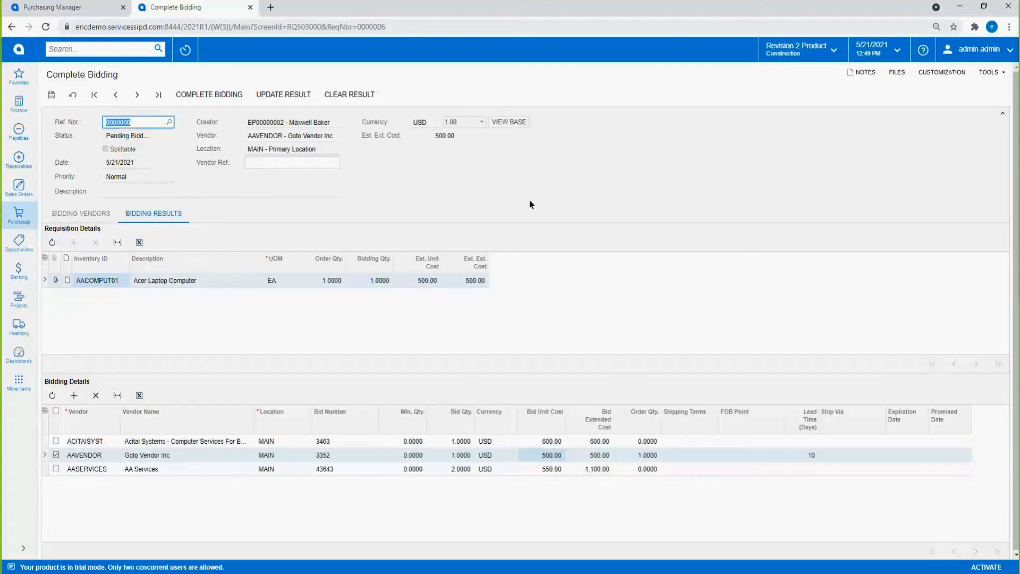
left_click(51, 95)
left_click(225, 94)
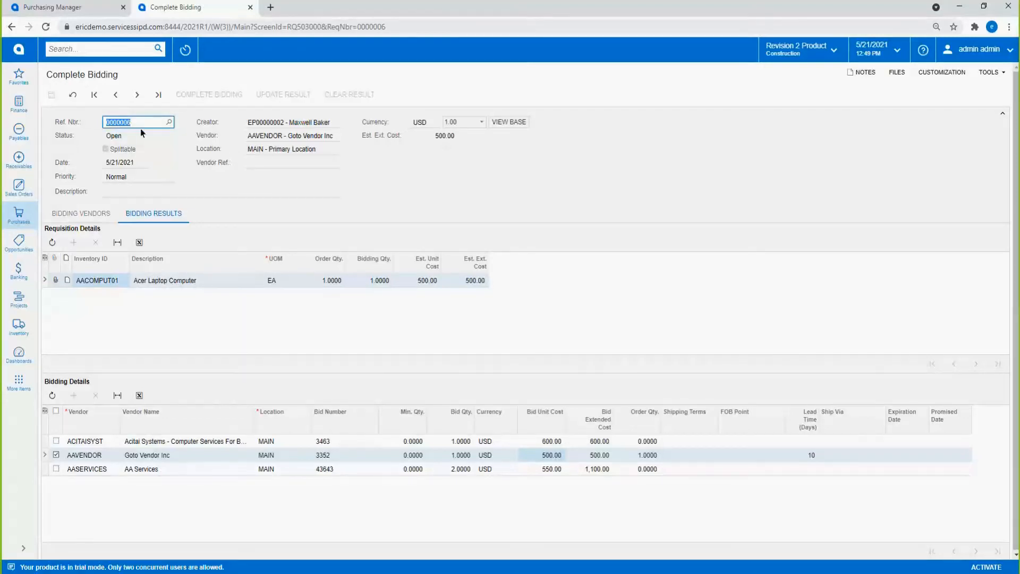
Go back to the laptop requisition and check the chosen vendor in its bidding information
left_click(12, 28)
left_click(12, 28)
left_click(12, 28)
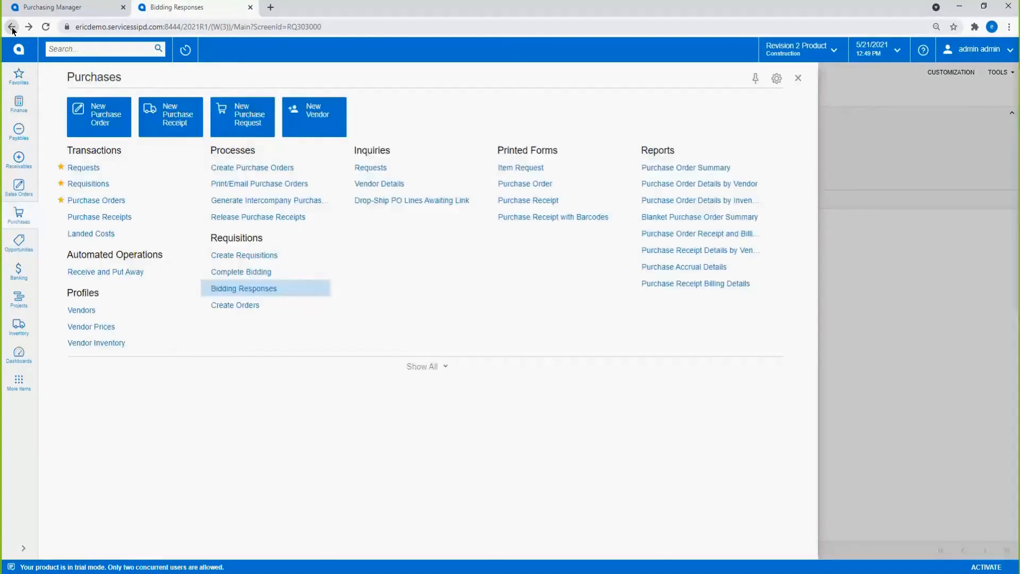
left_click(12, 28)
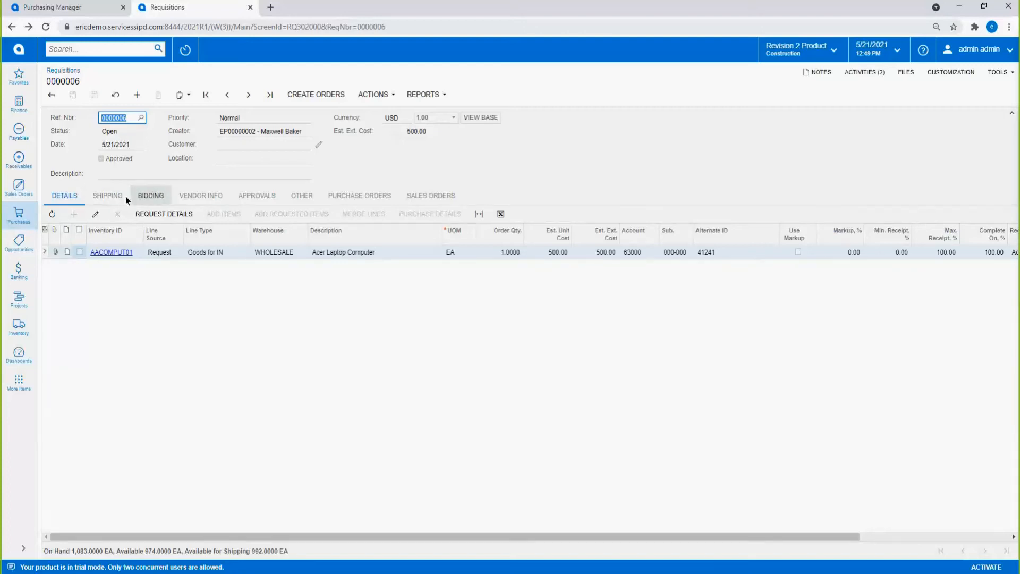
left_click(151, 195)
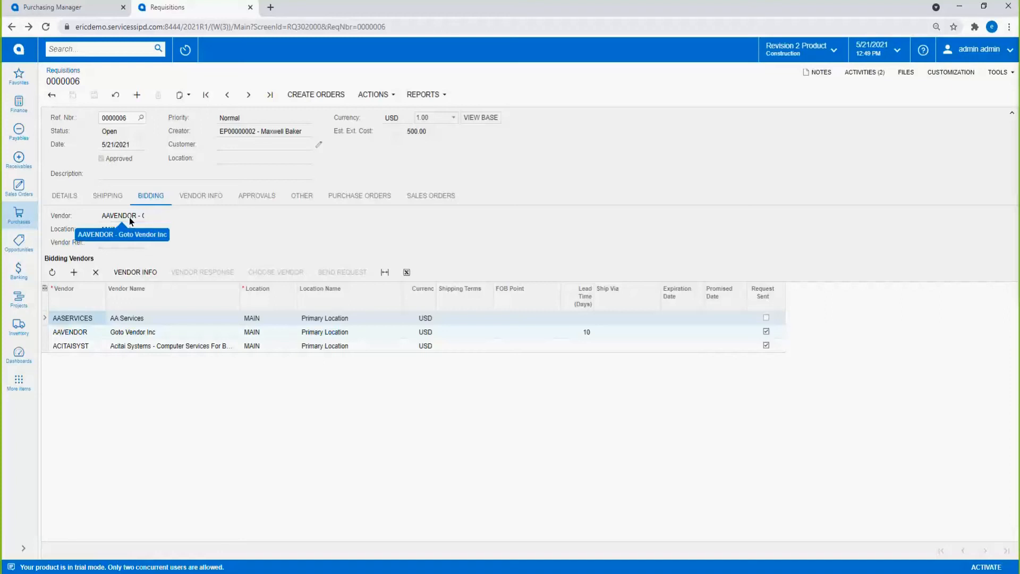
Try to create orders from the laptop requisition with AAVENDOR as the vendor
left_click(321, 96)
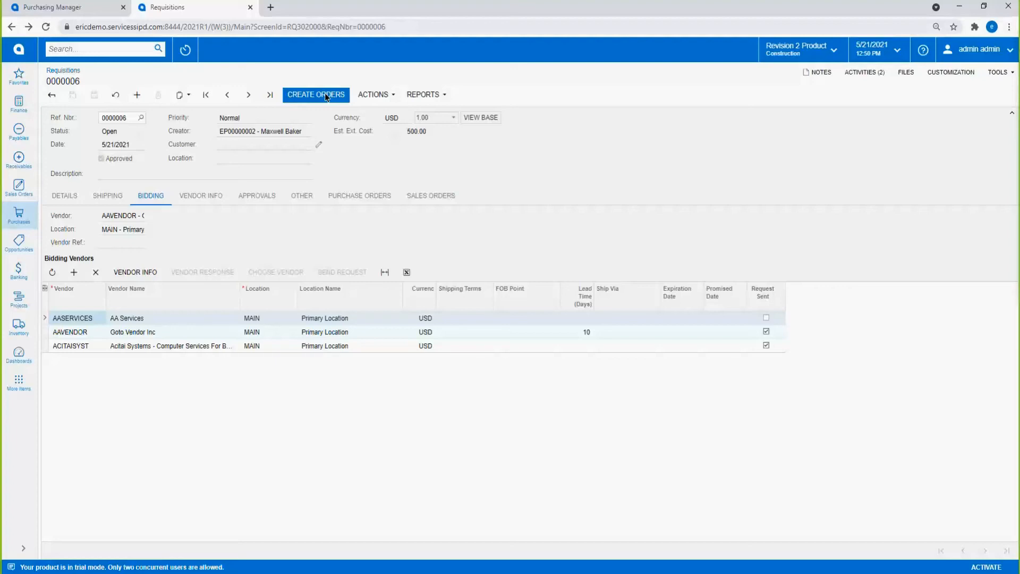
left_click(325, 96)
left_click(606, 113)
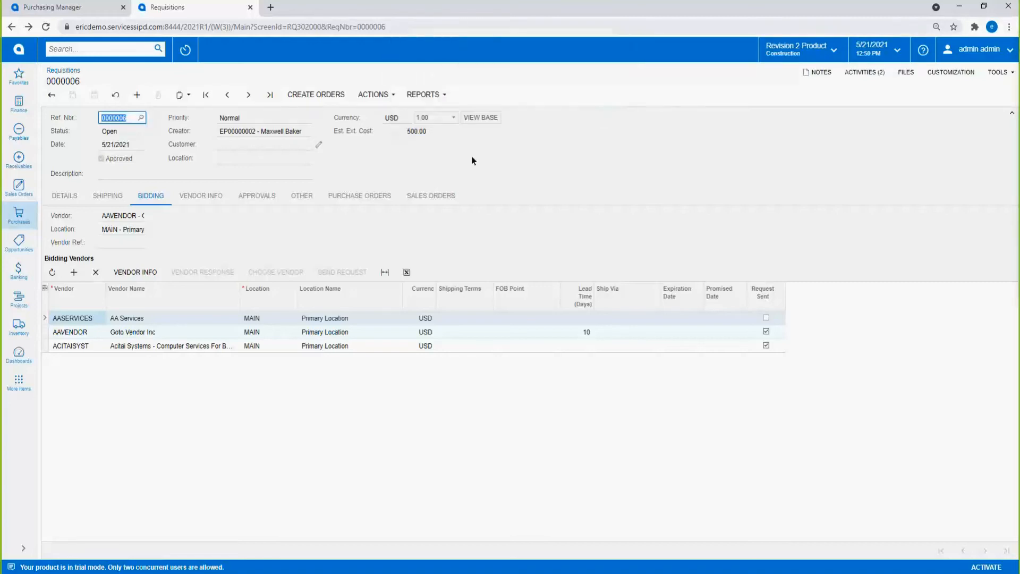
Check the requisition's details, other information, purchase orders and approvals, and retry creating the orders
left_click(67, 195)
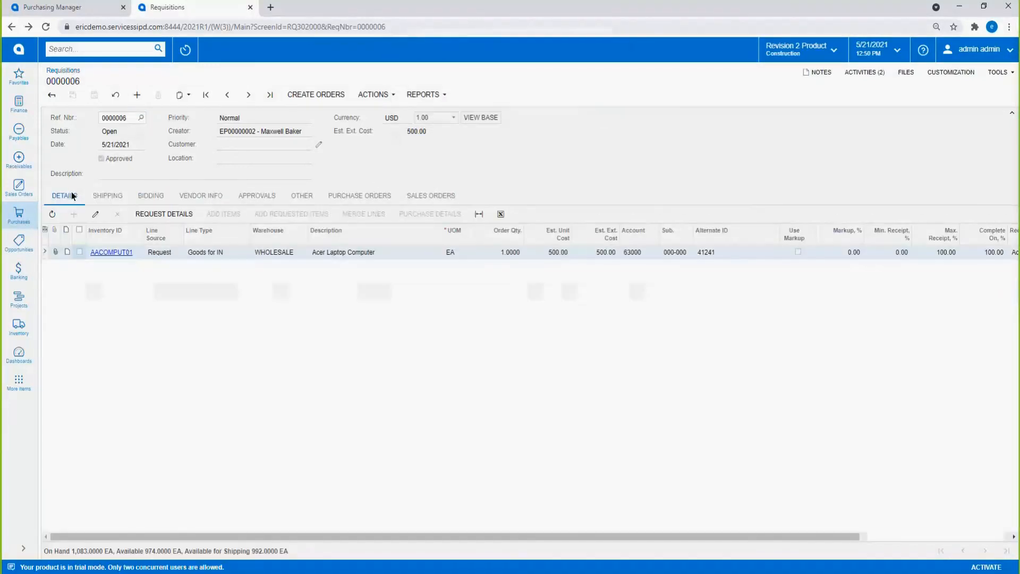
left_click(304, 197)
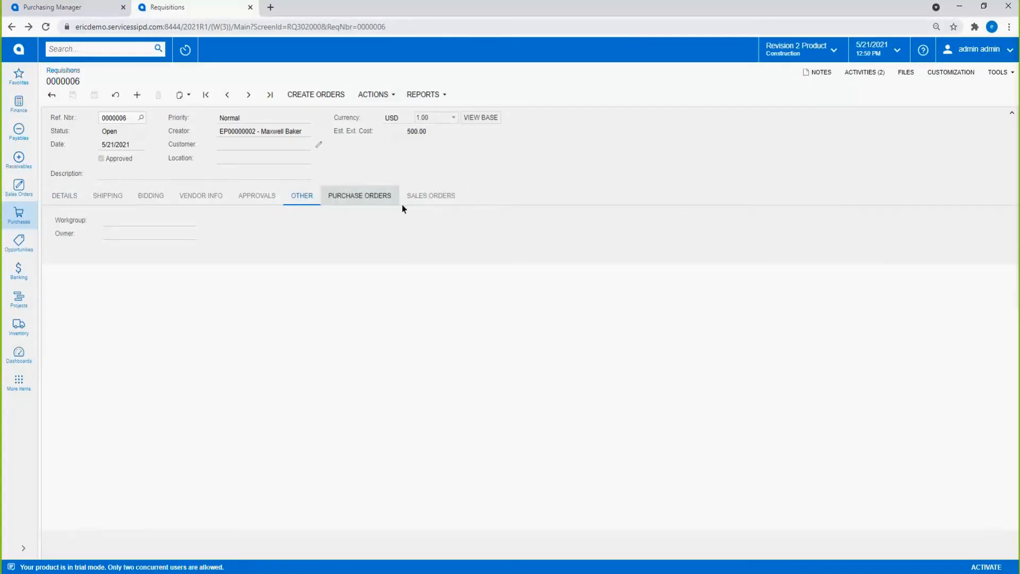
left_click(359, 195)
left_click(256, 195)
left_click(316, 95)
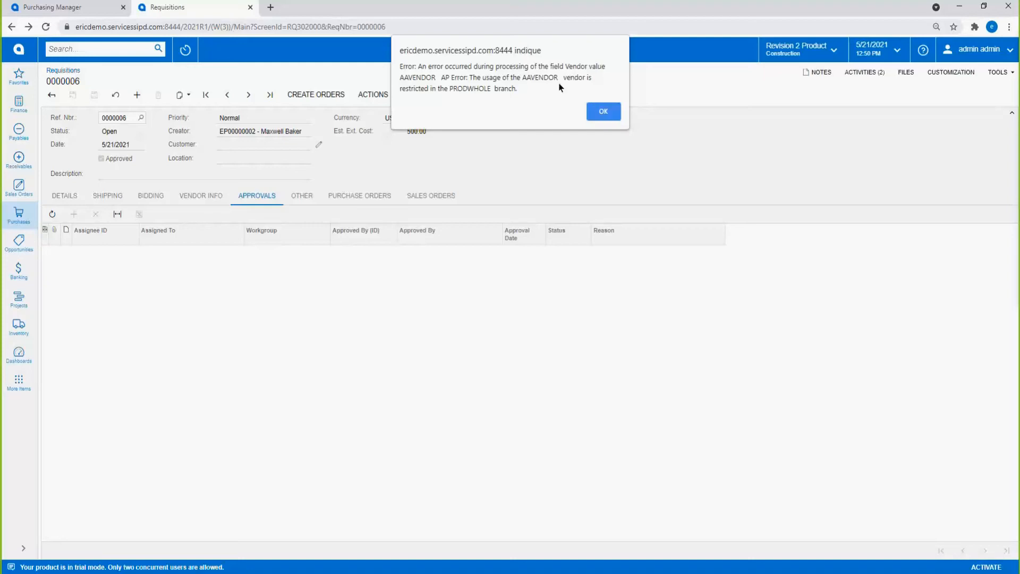
left_click(603, 112)
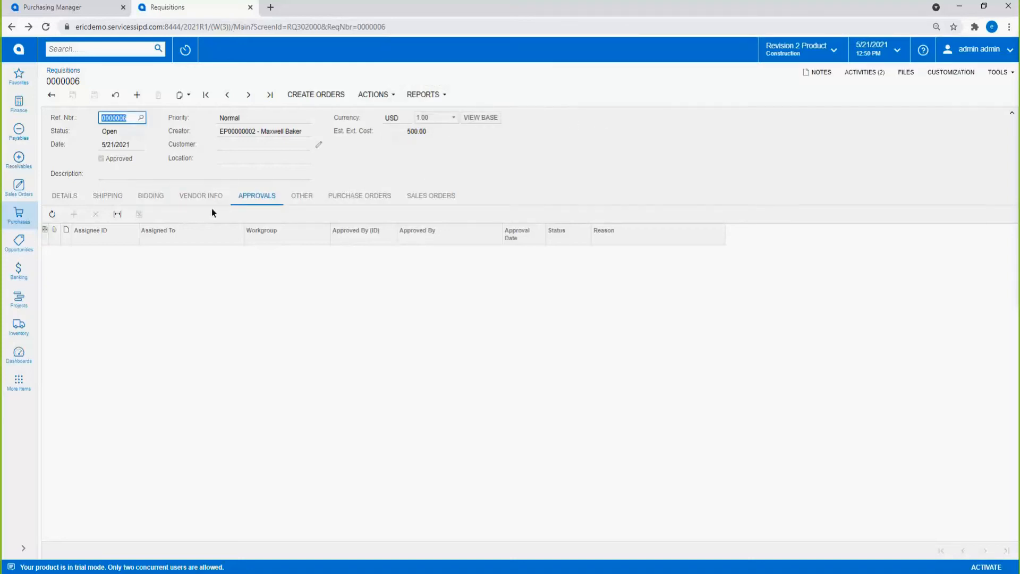
Put the requisition on hold, change its bidding vendor to ACITAISYST, and save
left_click(373, 95)
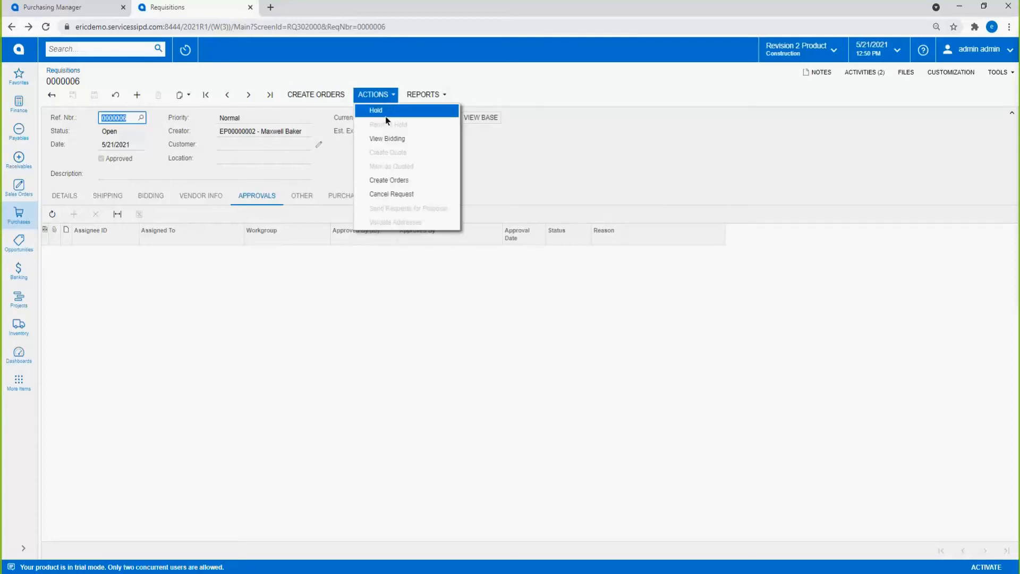
left_click(386, 112)
left_click(151, 194)
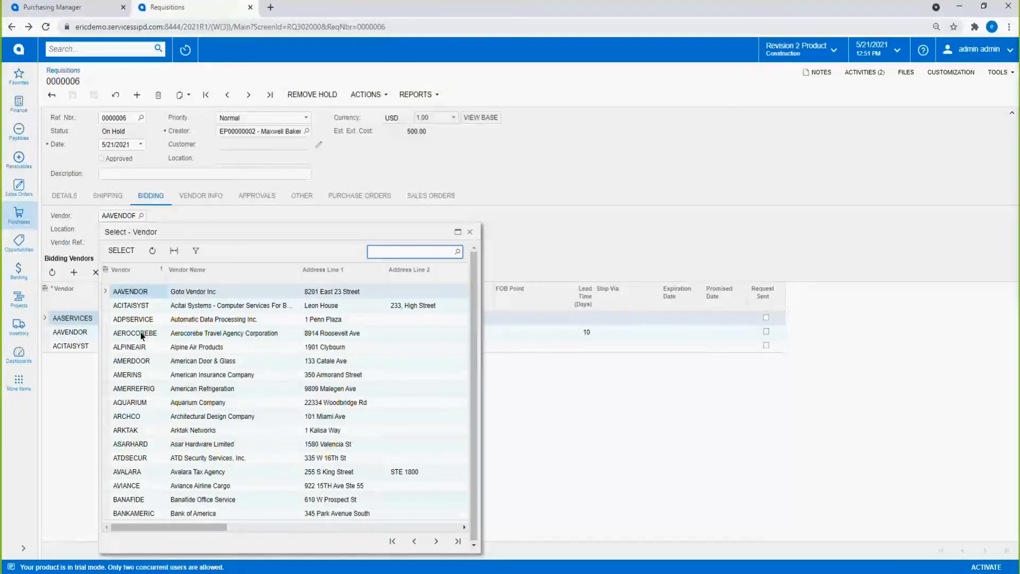
double_click(143, 307)
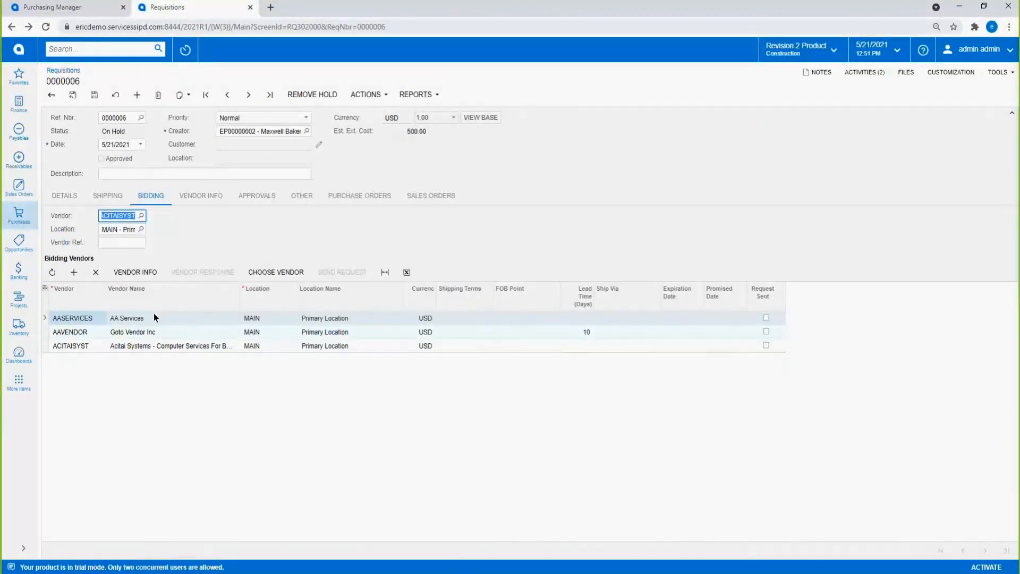
left_click(94, 95)
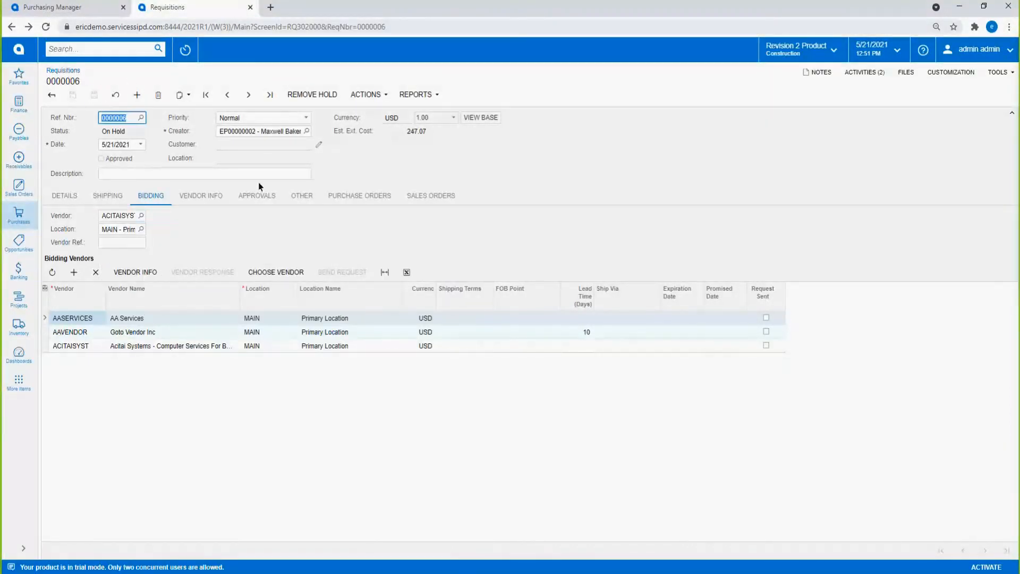
Remove the requisition's hold, create its orders, and view the resulting purchase order
left_click(344, 96)
left_click(353, 95)
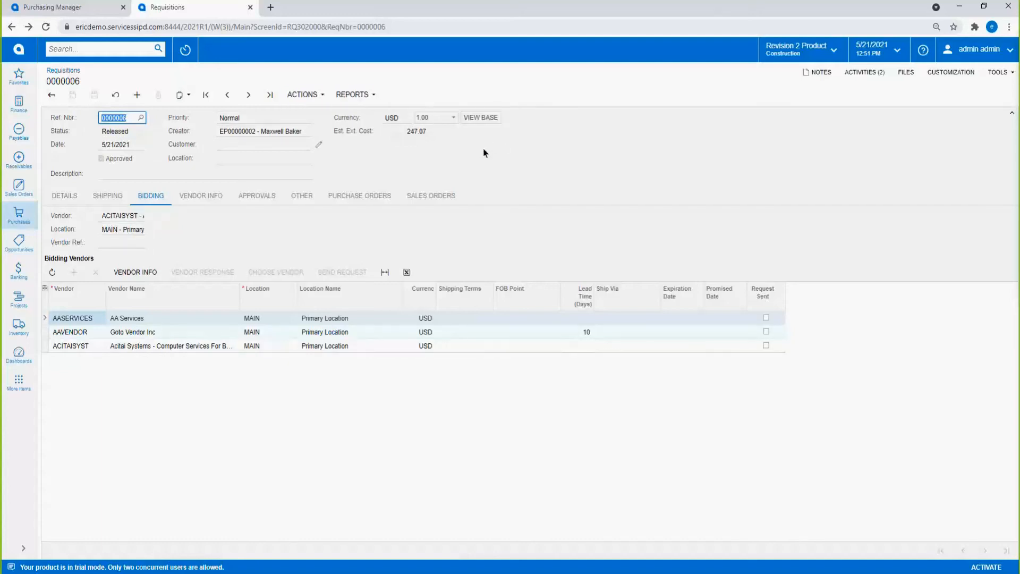
left_click(377, 195)
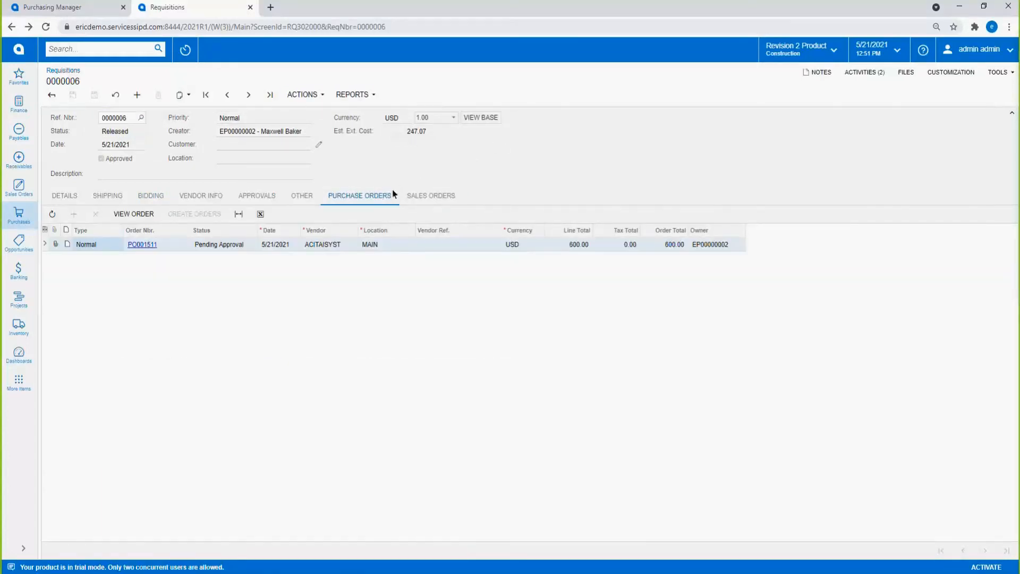
Open the requisition's linked purchase order, examine its line details and its other information including the requisition reference, and close it
left_click(144, 244)
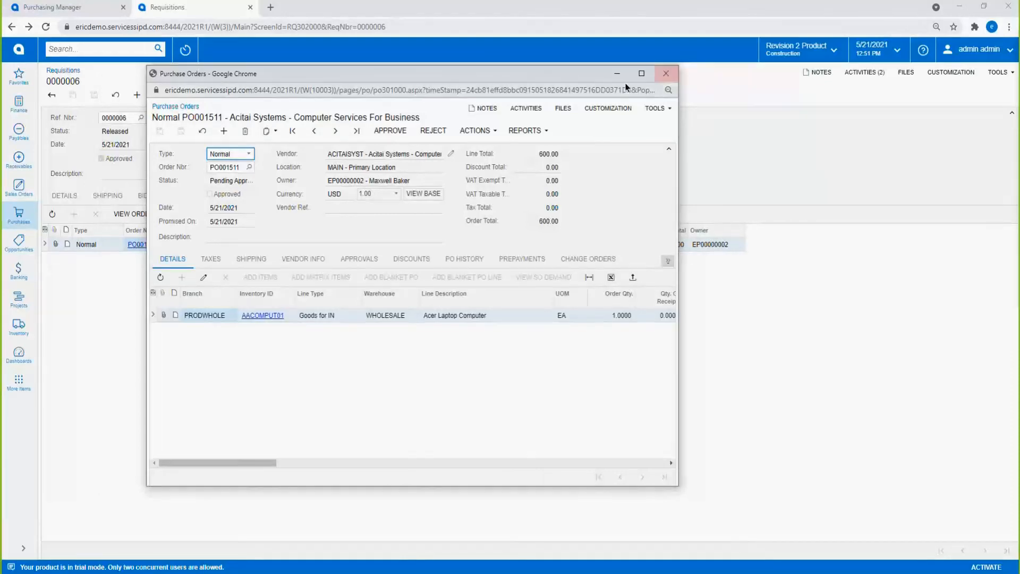
left_click_drag(600, 84, 506, 289)
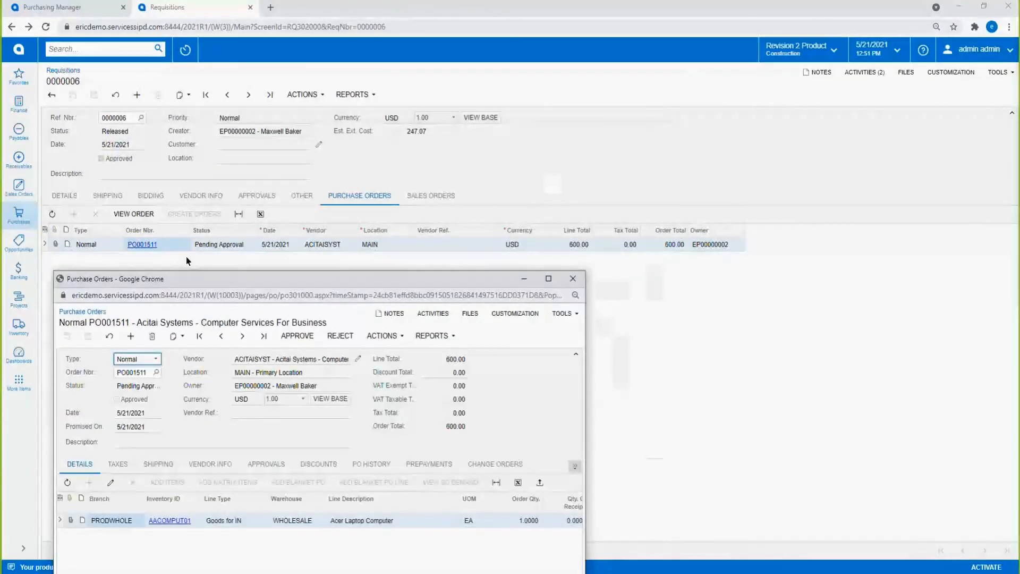
left_click_drag(221, 278, 321, 76)
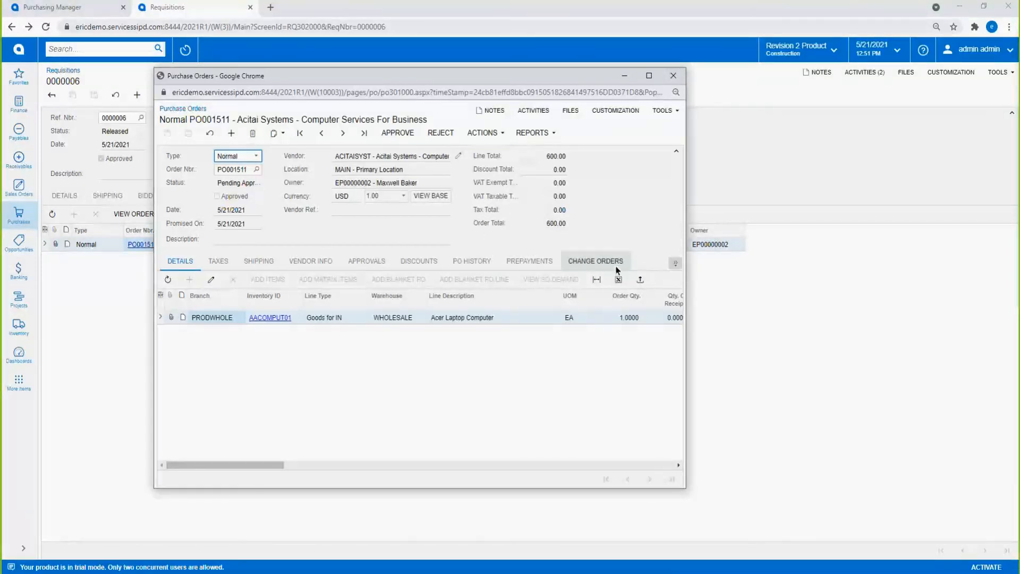
left_click(649, 76)
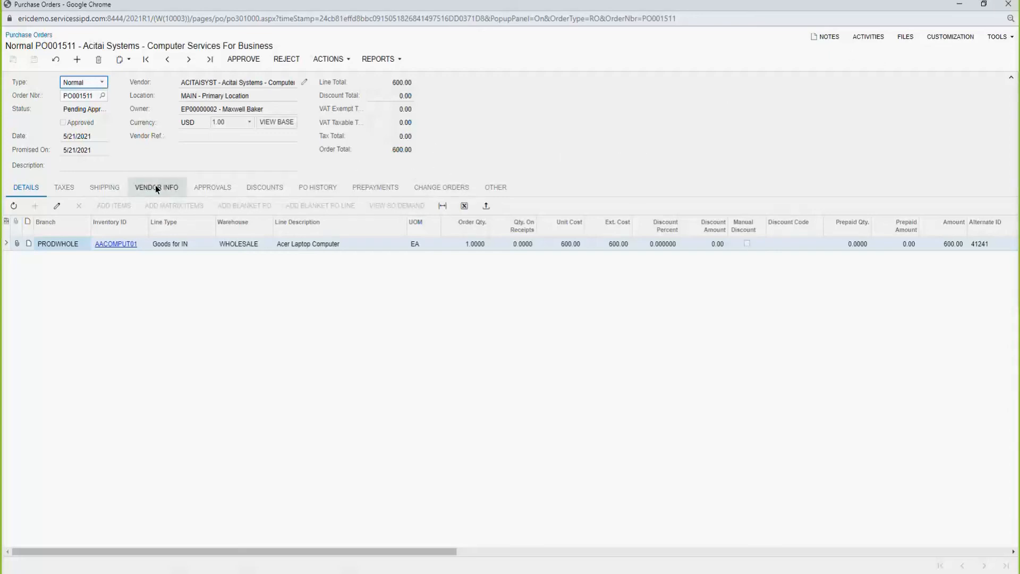
left_click(494, 186)
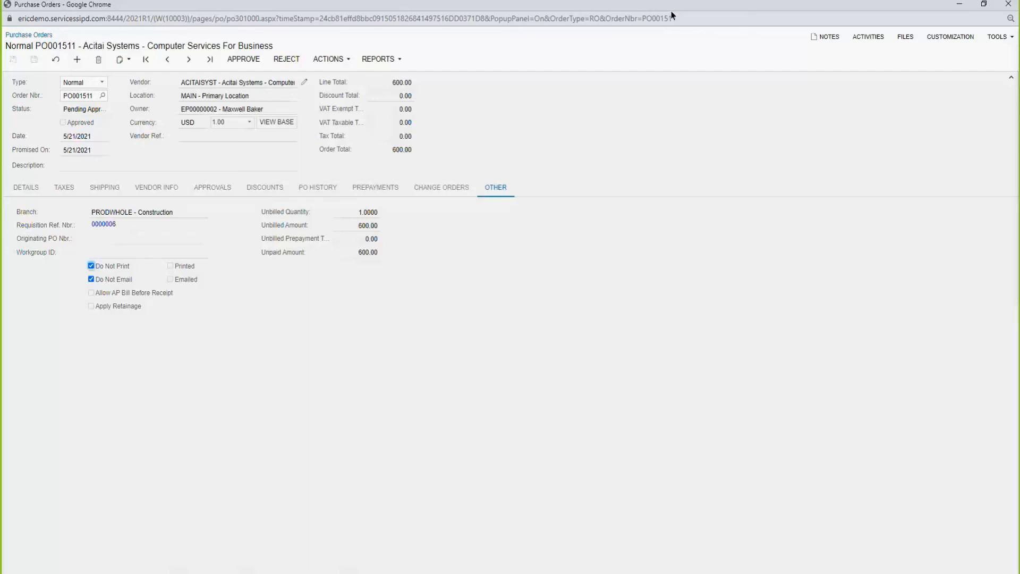
left_click_drag(666, 6, 593, 107)
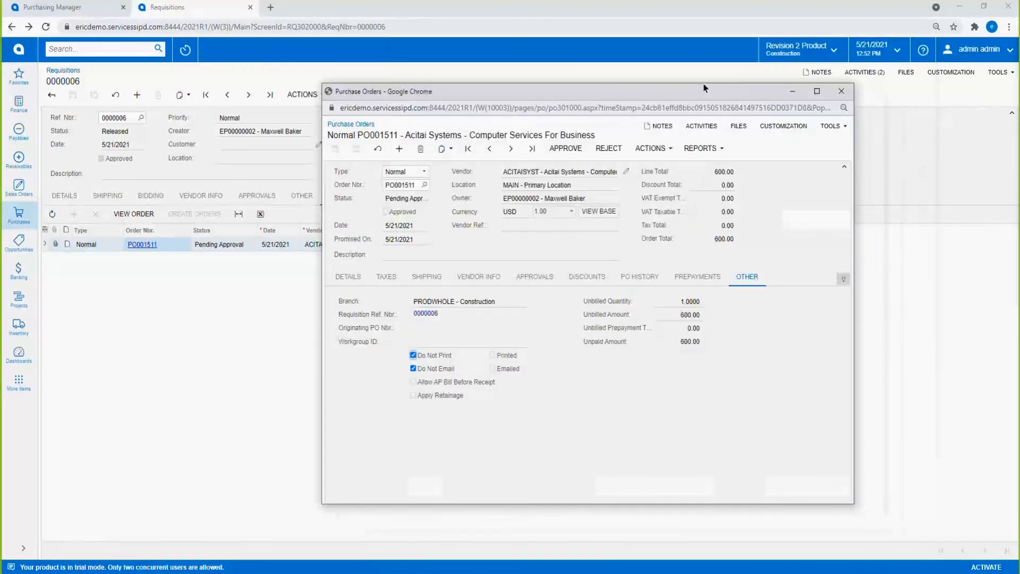
left_click(818, 96)
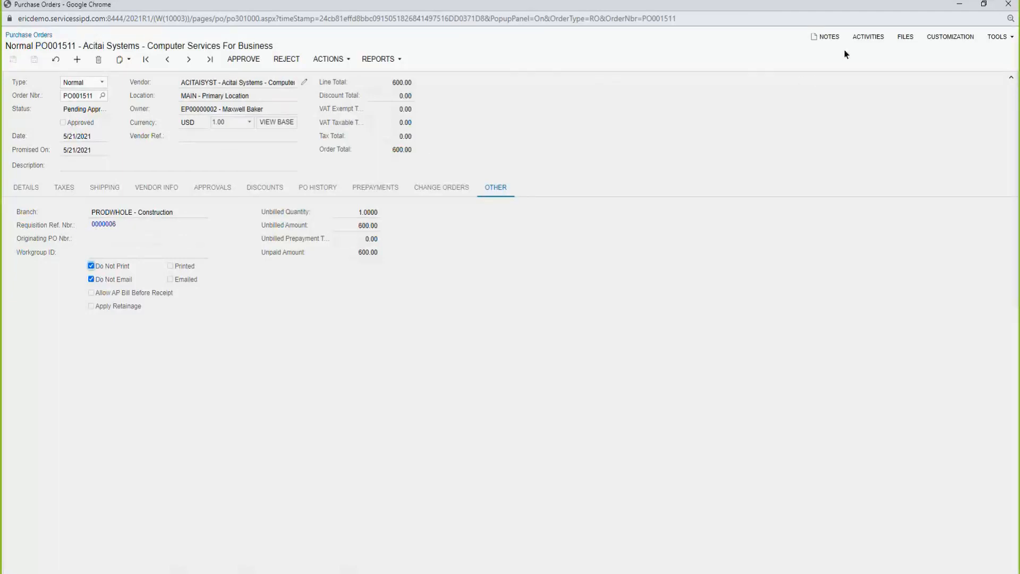
left_click(1007, 4)
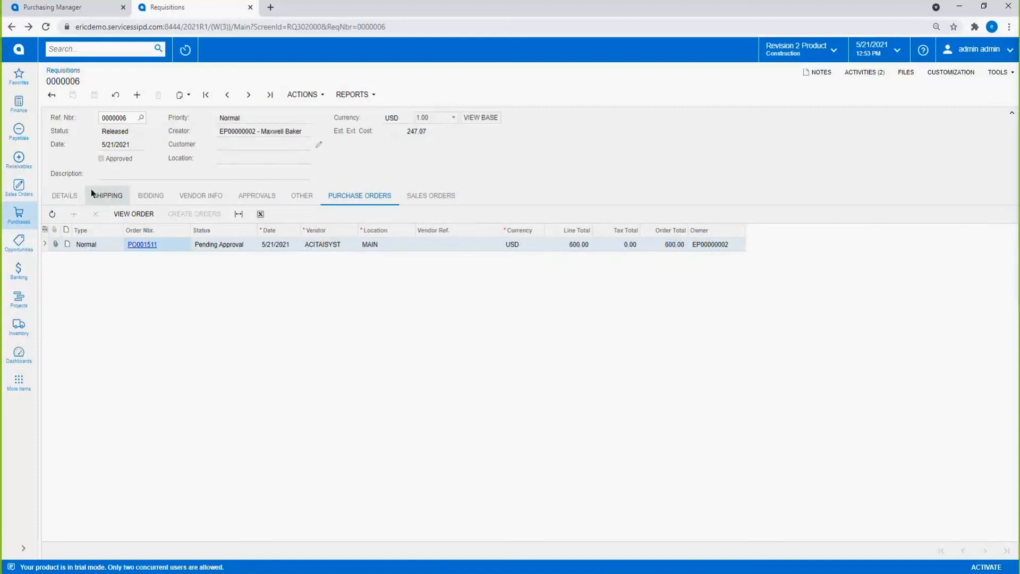
Check the requisition's line details and inspect the first purchase order email in its activities, including the attached files
left_click(69, 195)
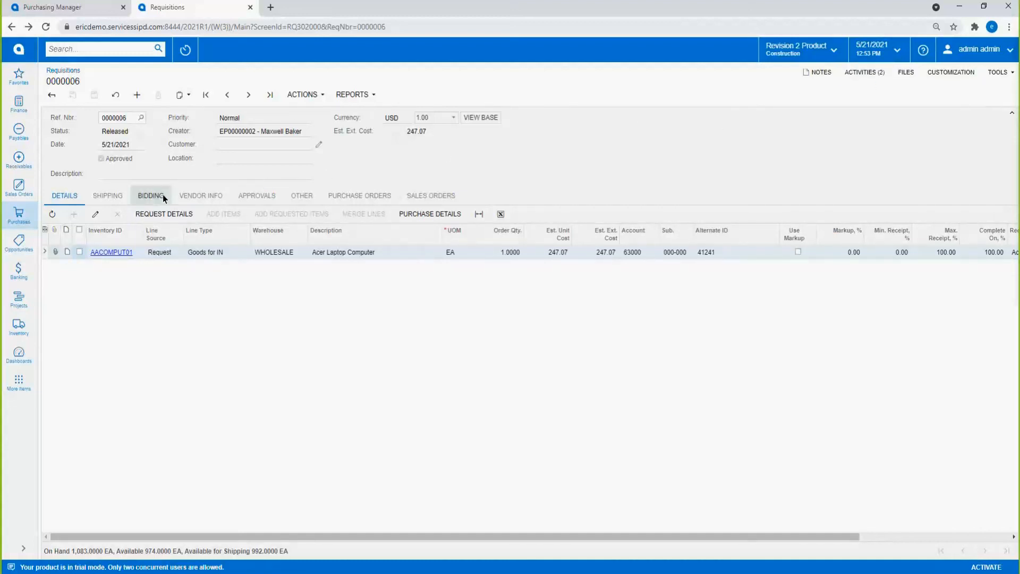
left_click(856, 74)
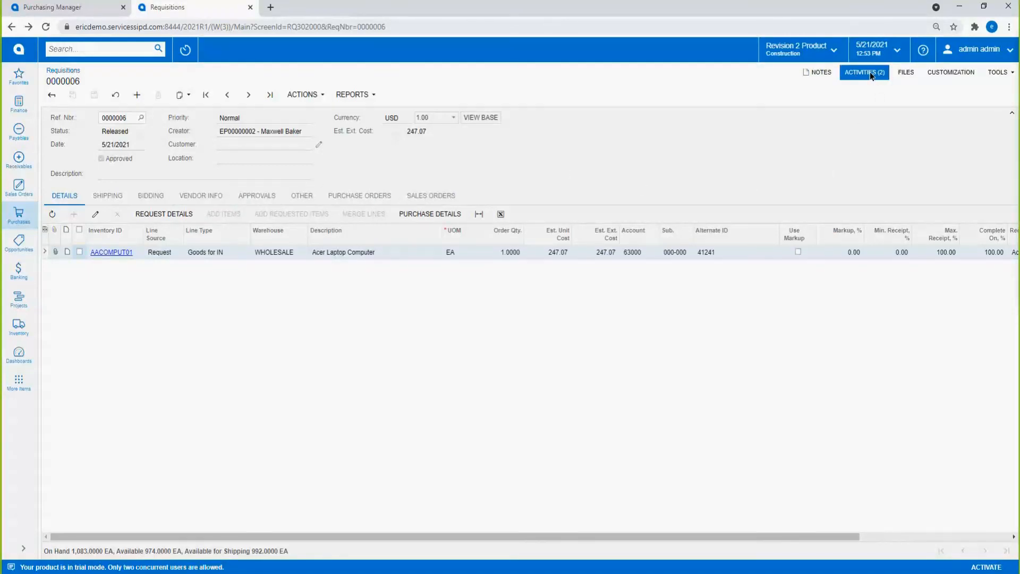
left_click(869, 72)
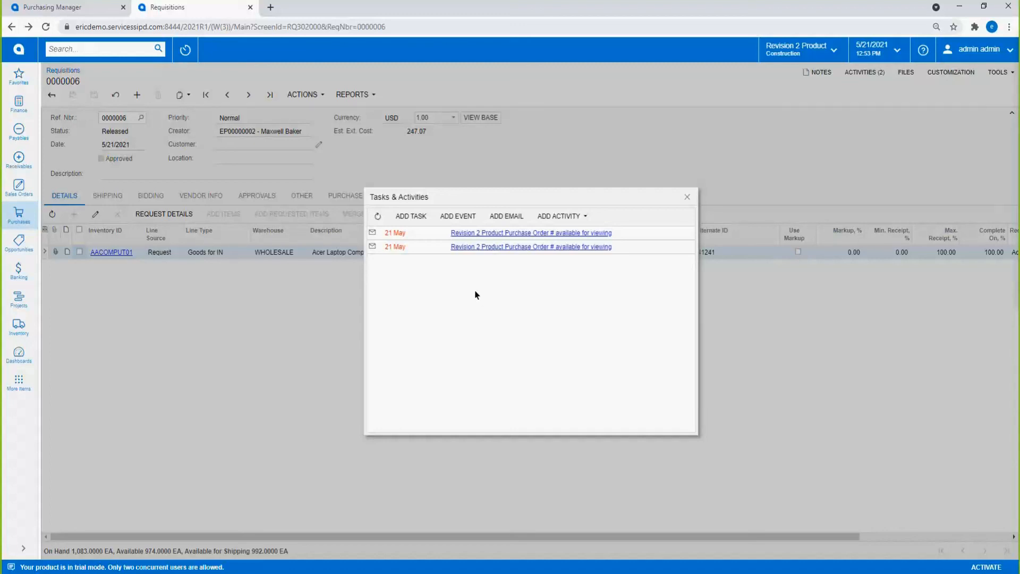
left_click(539, 234)
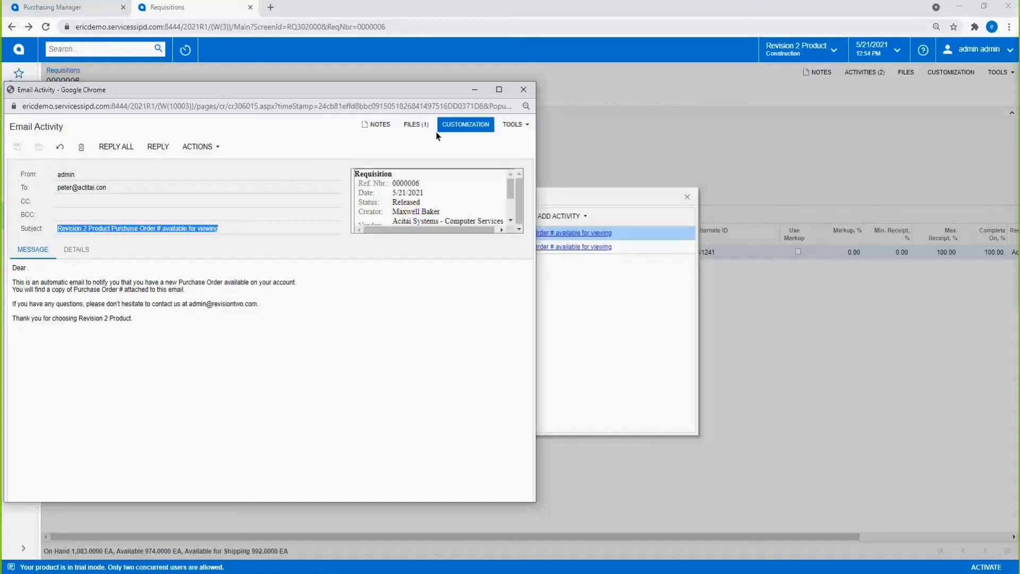
left_click(417, 126)
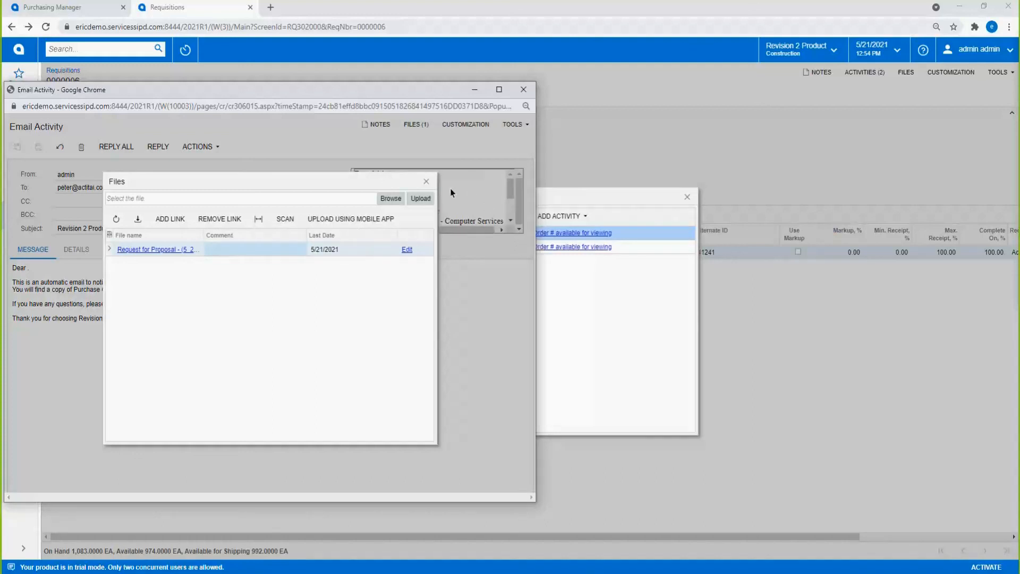
left_click(426, 182)
left_click(523, 89)
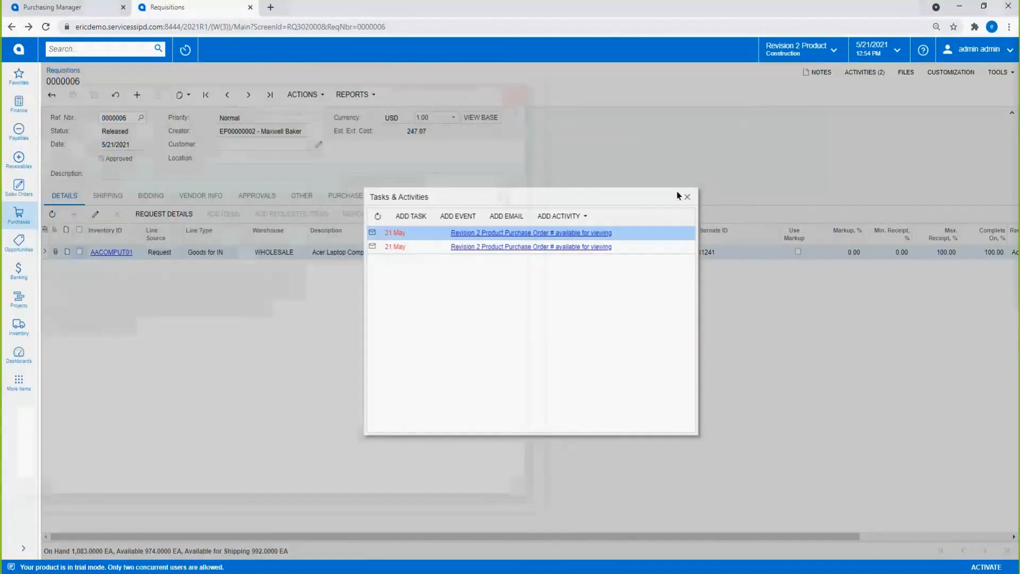
left_click(689, 196)
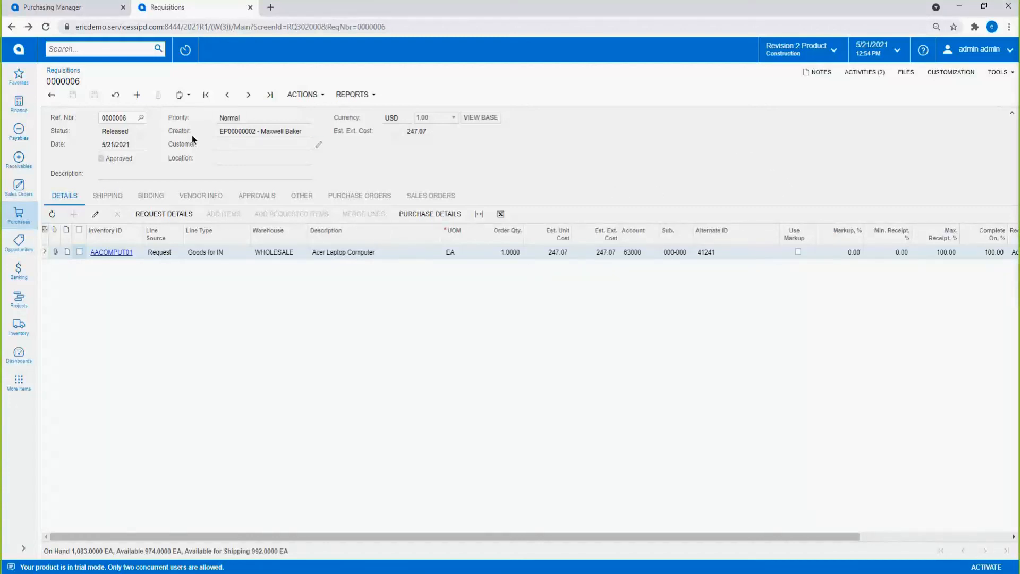
Open the Purchases workspace
left_click(19, 214)
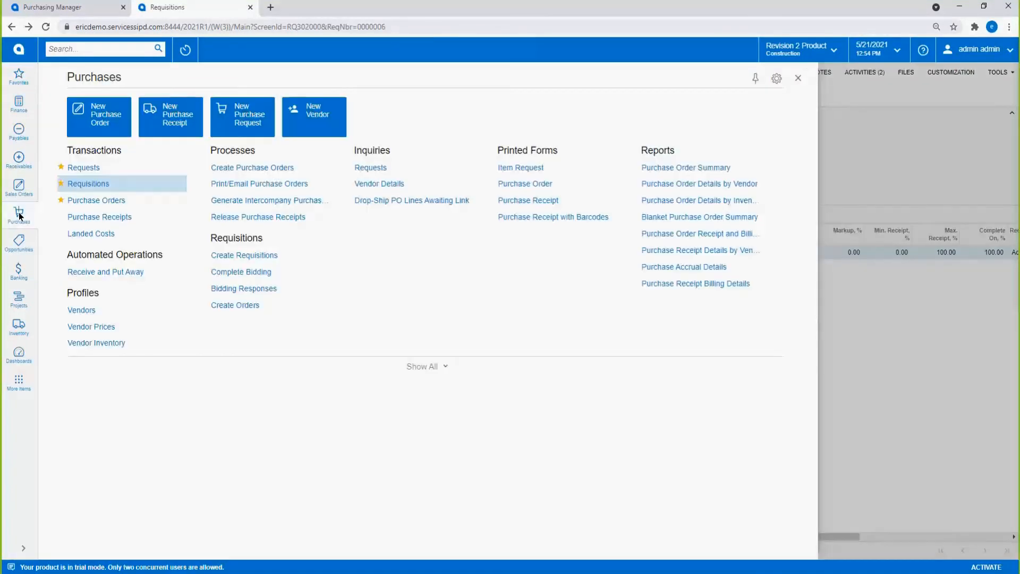